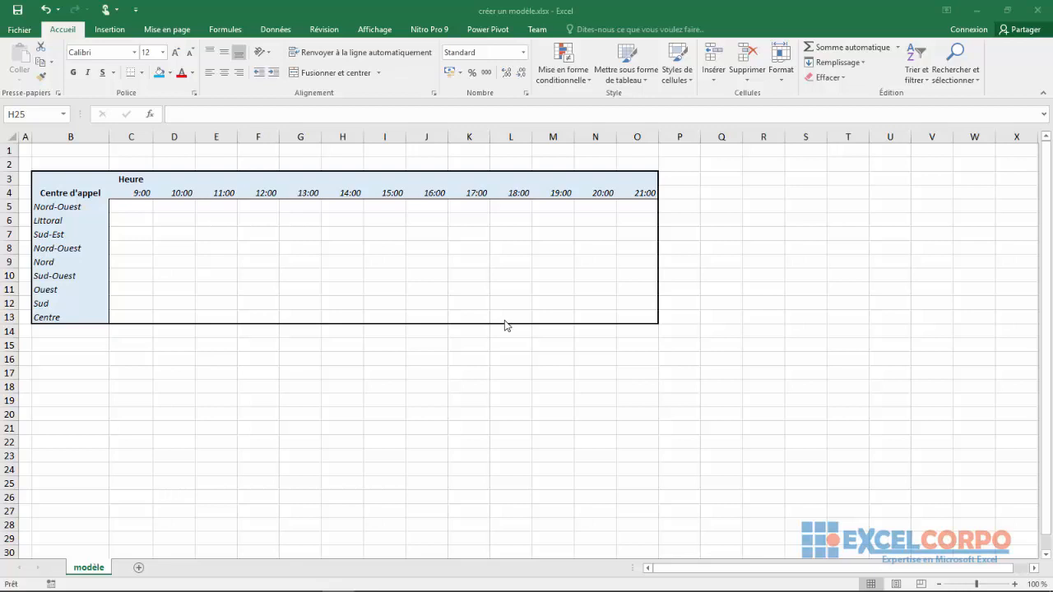
- Create a new workbook from the Feuille de présence template
{"action": "left_click", "coordinate": [388, 363]}
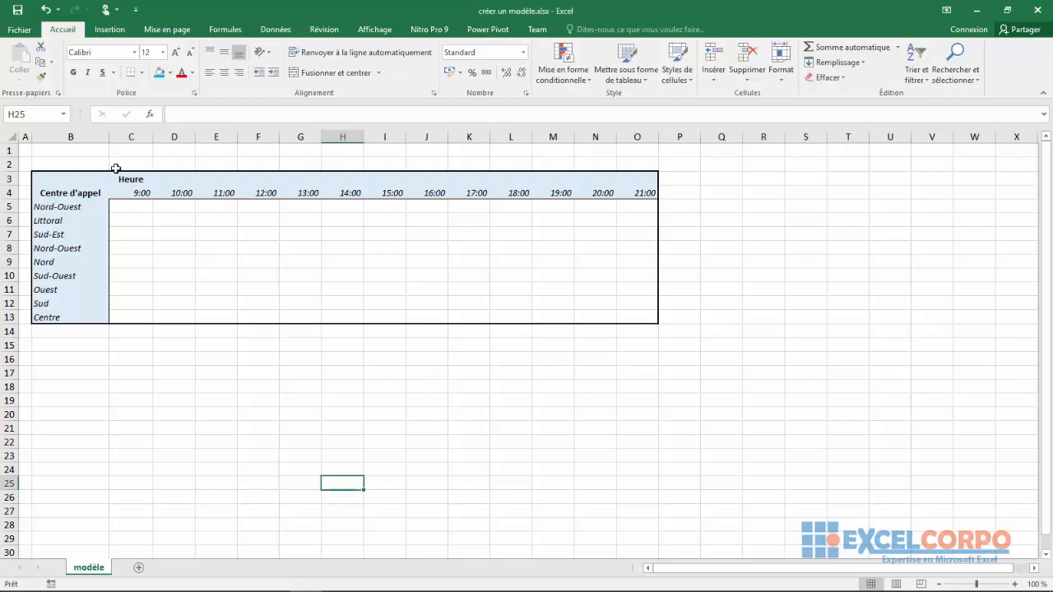
{"action": "left_click", "coordinate": [21, 31]}
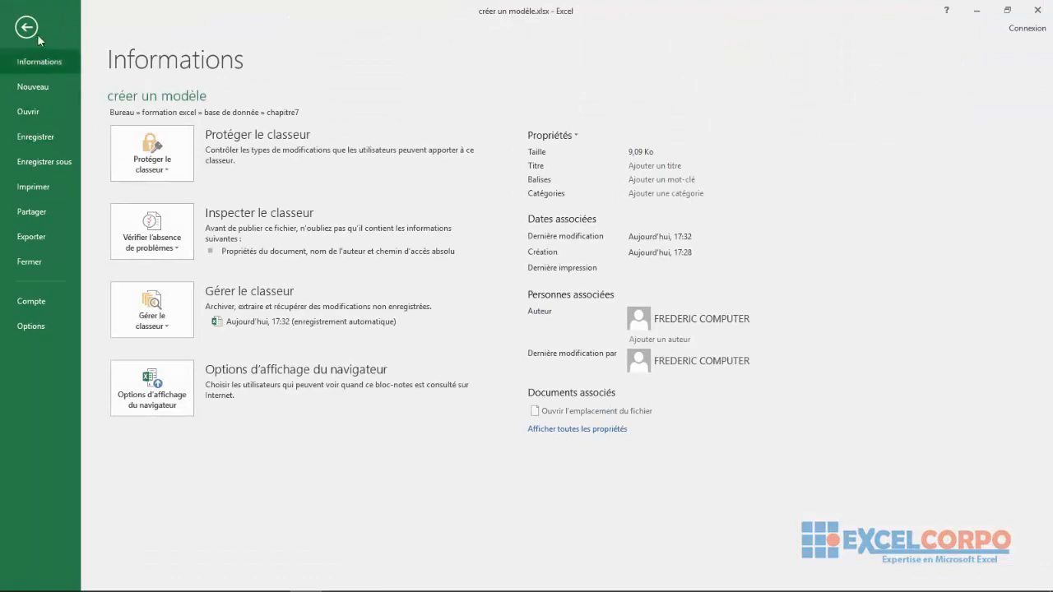
{"action": "left_click", "coordinate": [34, 88]}
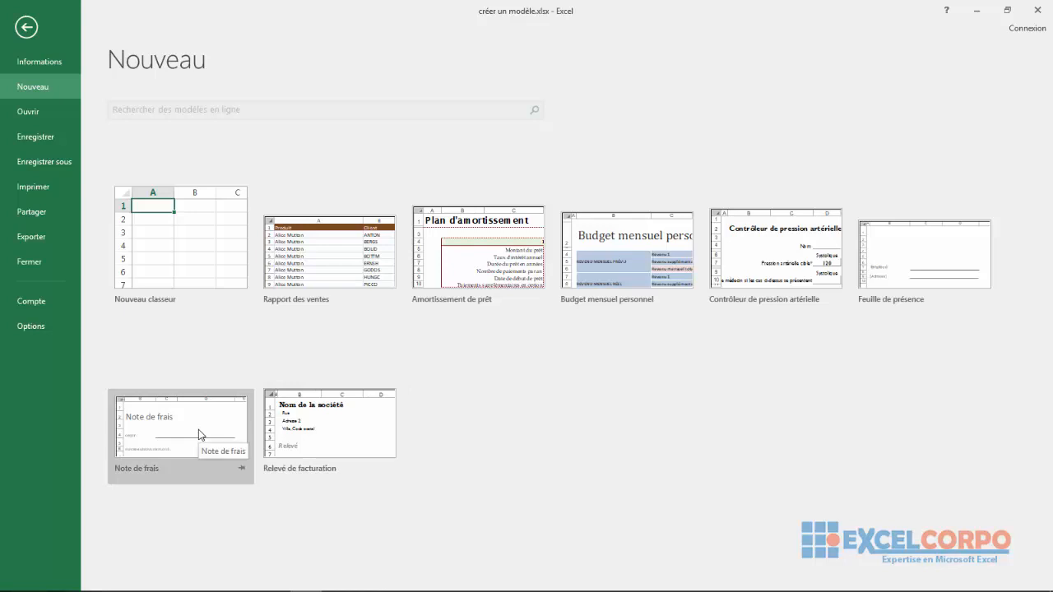
{"action": "right_click", "coordinate": [873, 275]}
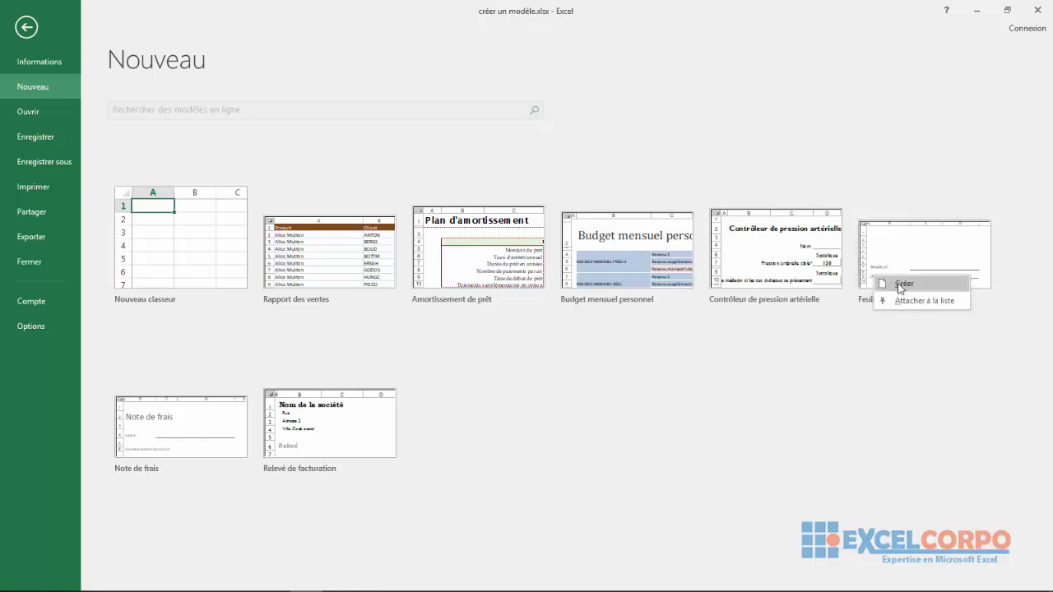
{"action": "left_click", "coordinate": [900, 285]}
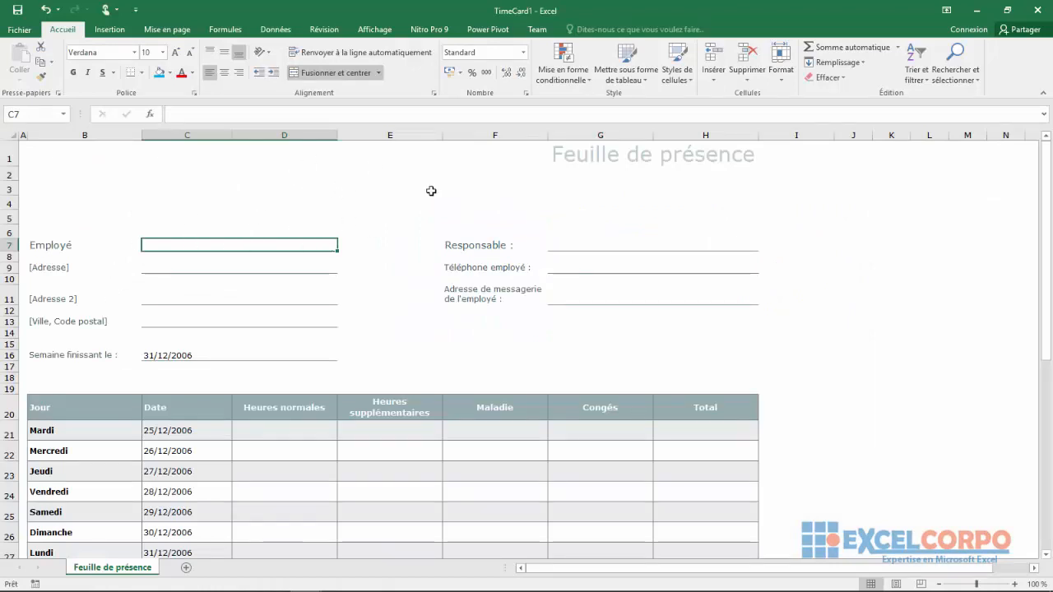
{"action": "left_click", "coordinate": [646, 154]}
{"action": "left_click", "coordinate": [689, 155]}
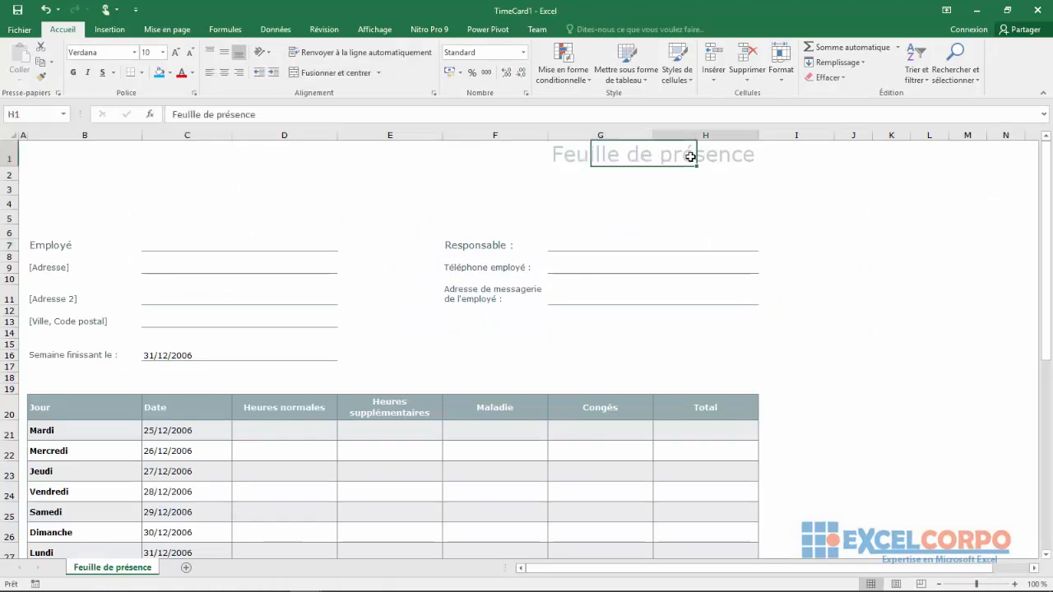
{"action": "left_click", "coordinate": [611, 158]}
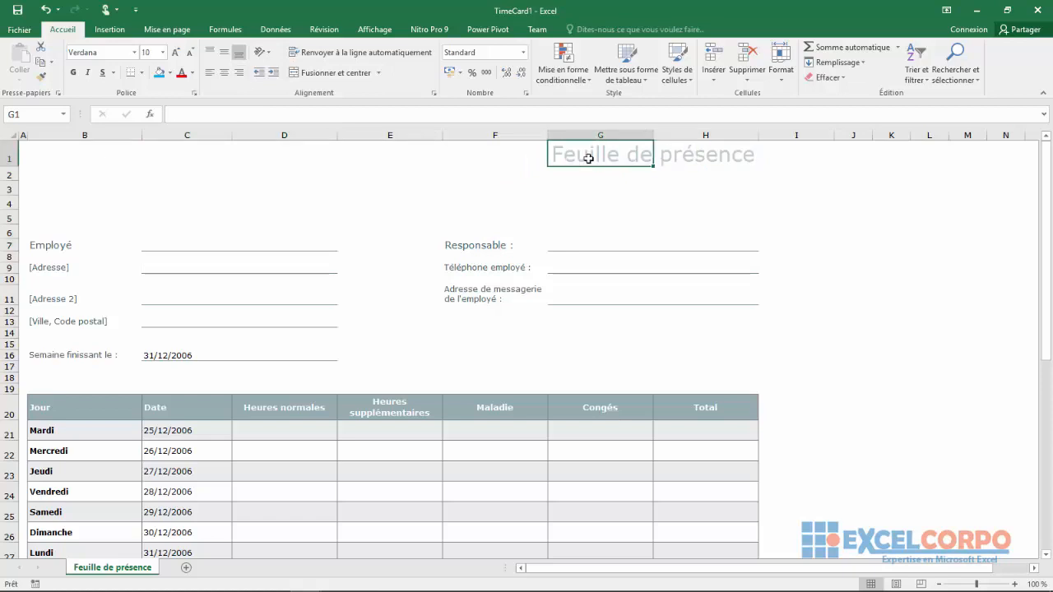
- Enter the employee's name in the Employé field of the timesheet
{"action": "left_click", "coordinate": [149, 251]}
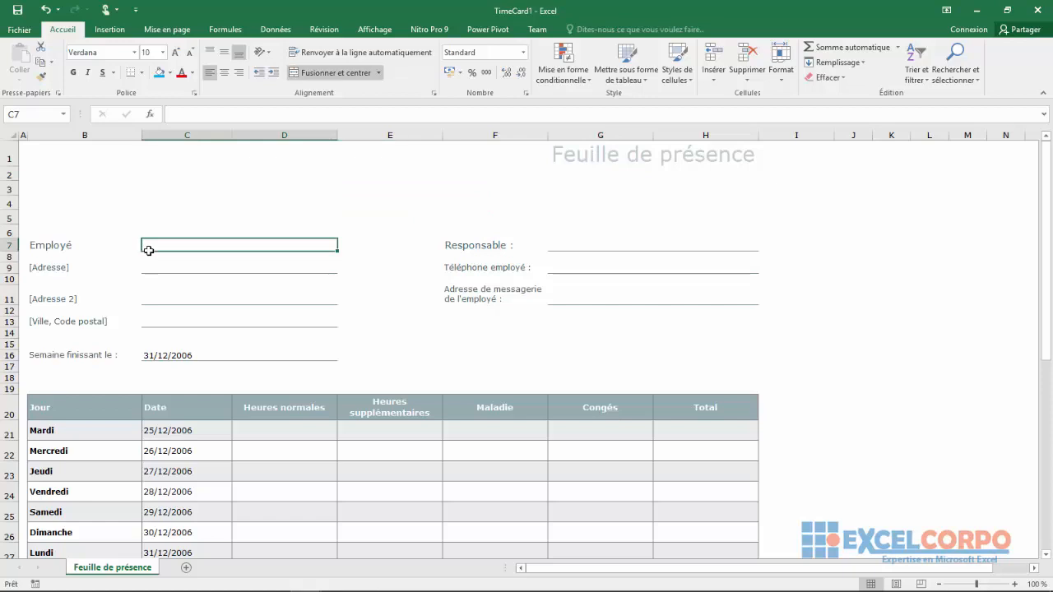
{"action": "type", "text": "jeq"}
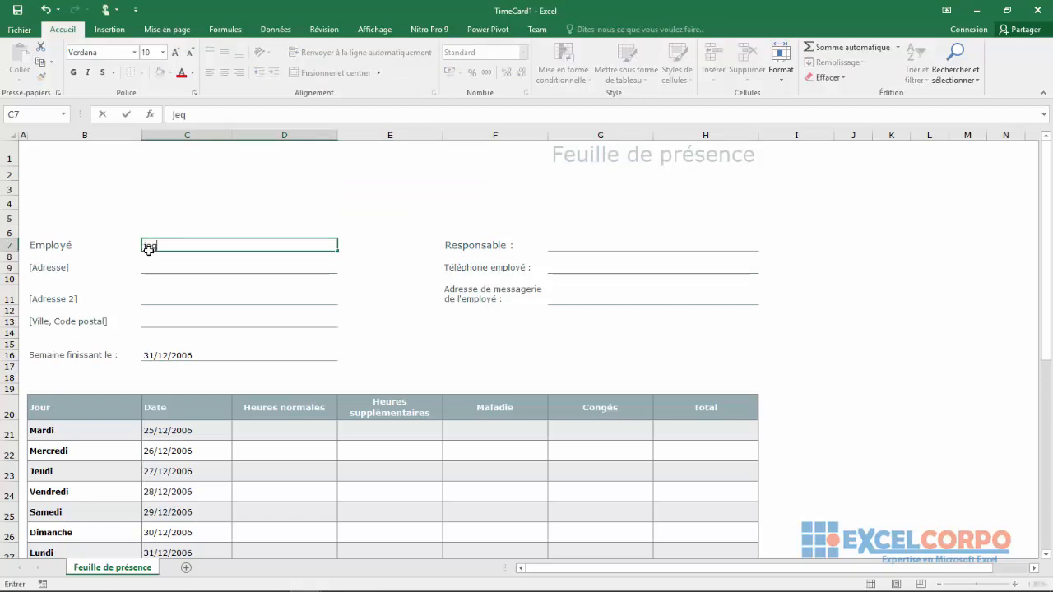
{"action": "key", "text": "BackSpace"}
{"action": "key", "text": "BackSpace"}
{"action": "type", "text": "jean"}
{"action": "key", "text": "Return"}
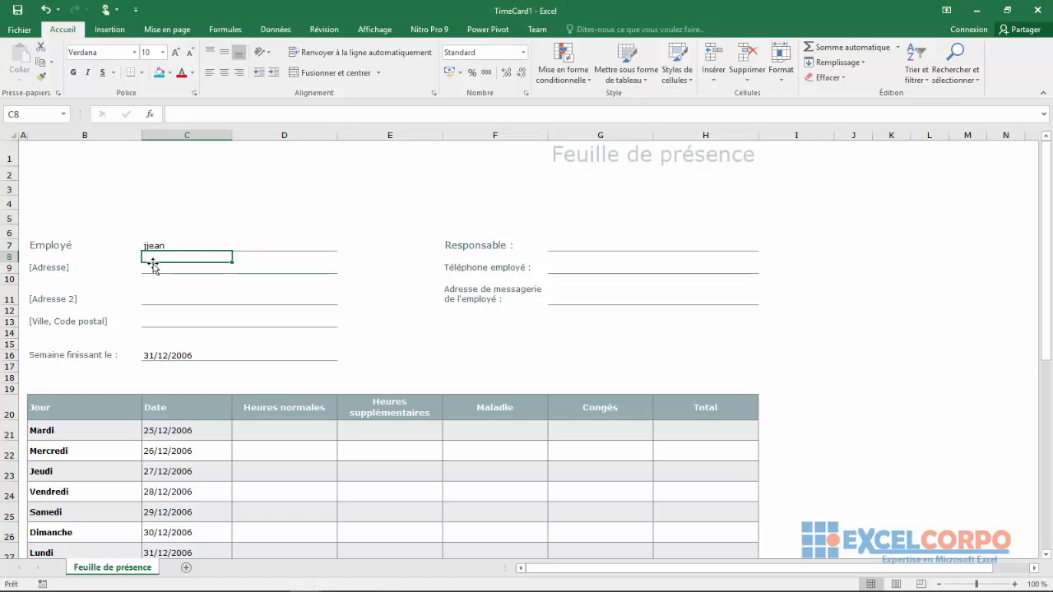
- Correct the name in the Employé field by removing the extra first letter
{"action": "left_click", "coordinate": [148, 268]}
{"action": "left_click", "coordinate": [148, 255]}
{"action": "left_click", "coordinate": [162, 244]}
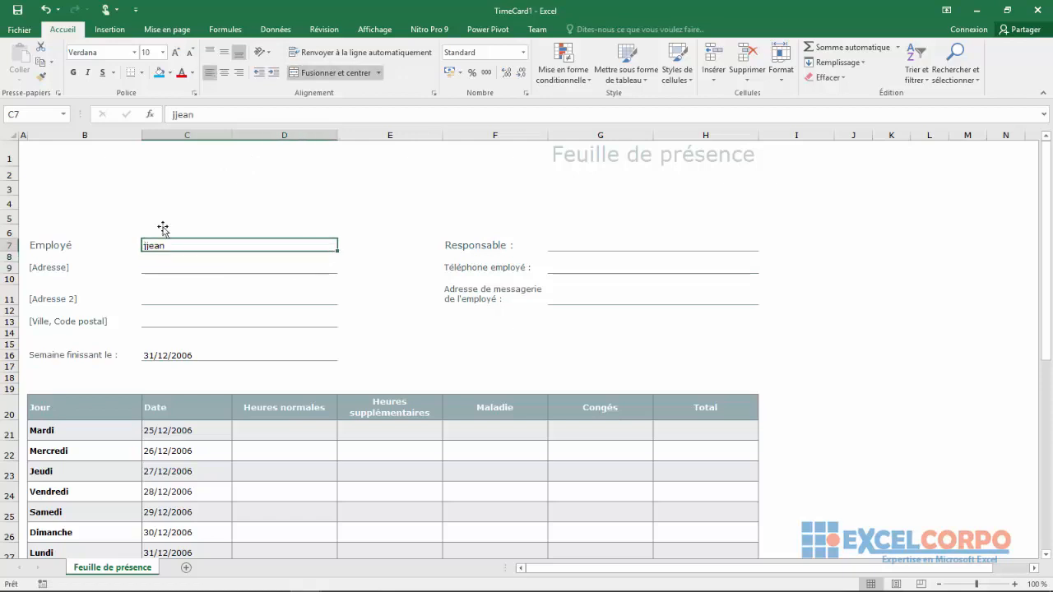
{"action": "left_click", "coordinate": [175, 114]}
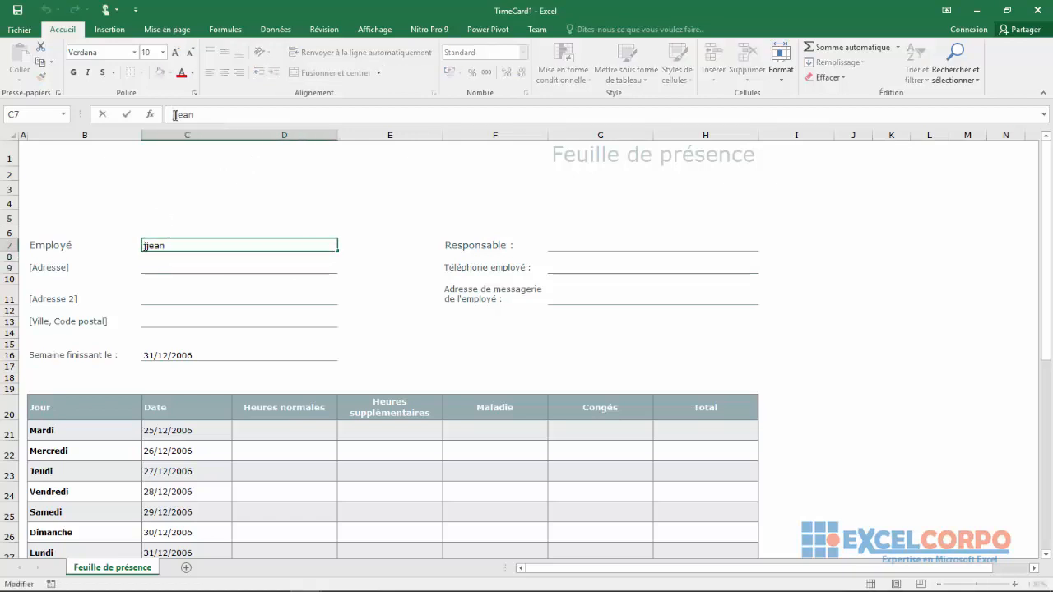
{"action": "key", "text": "Delete"}
{"action": "key", "text": "Return"}
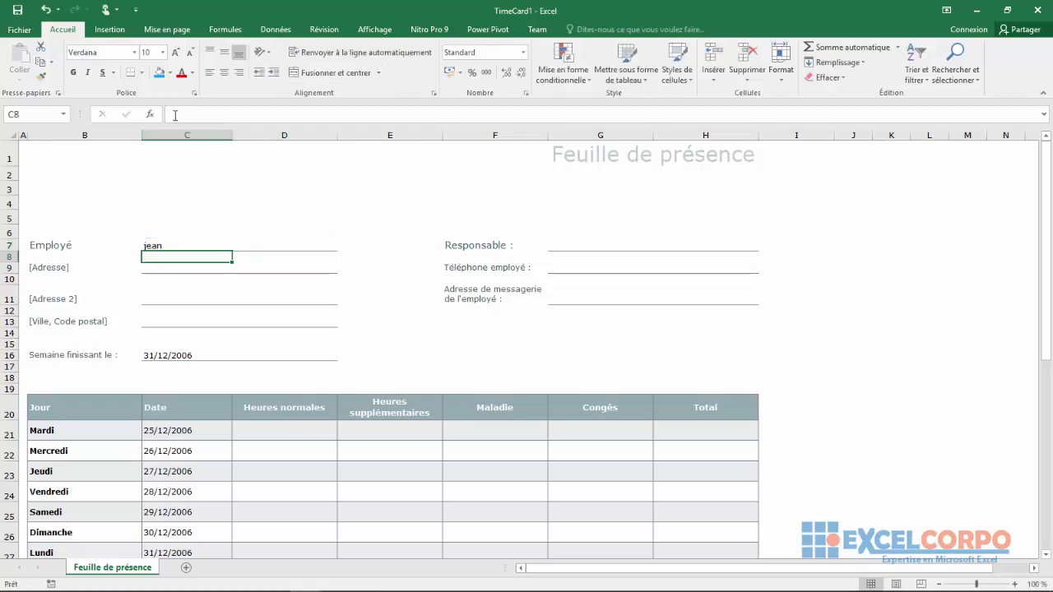
- Fill in the employee's postal box address in the first Adresse field
{"action": "left_click", "coordinate": [158, 276]}
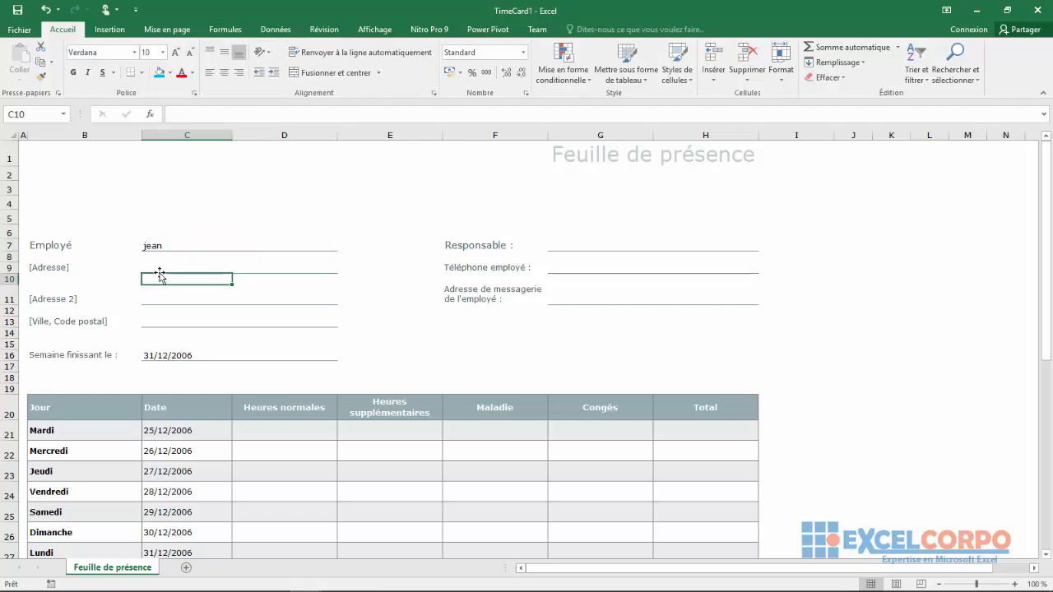
{"action": "left_click", "coordinate": [154, 267]}
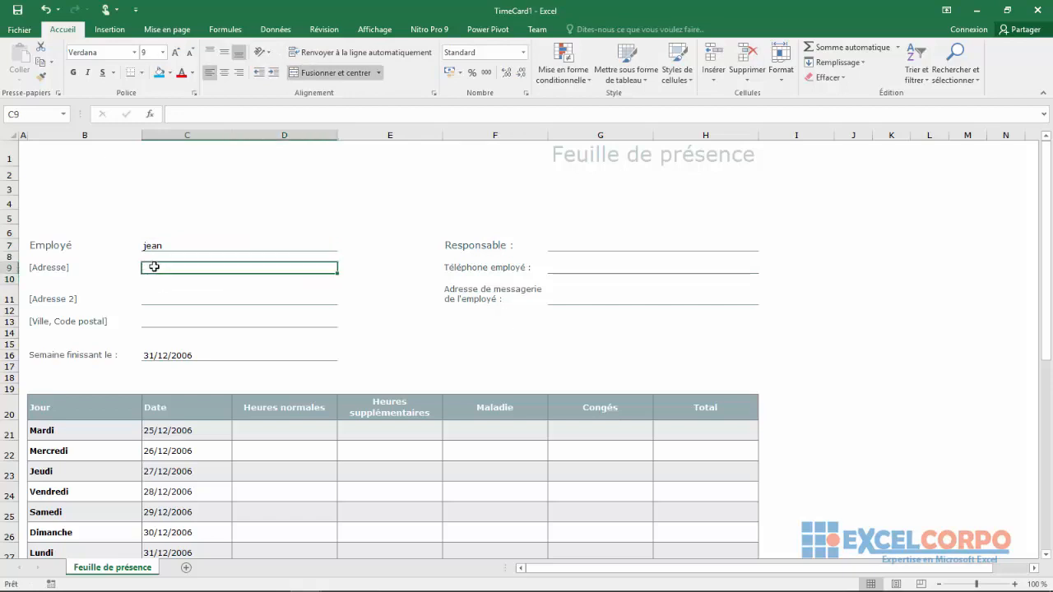
{"action": "type", "text": "kop"}
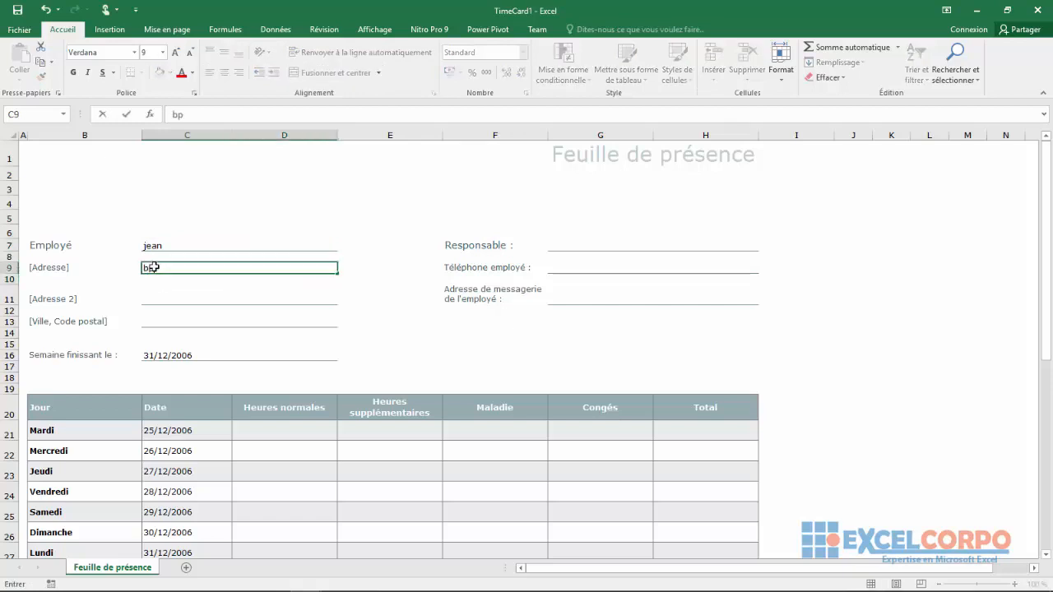
{"action": "key", "text": "BackSpace"}
{"action": "key", "text": "BackSpace"}
{"action": "key", "text": "BackSpace"}
{"action": "type", "text": "BP"}
{"action": "type", "text": "&"}
{"action": "key", "text": "BackSpace"}
{"action": "type", "text": "123"}
{"action": "key", "text": "Return"}
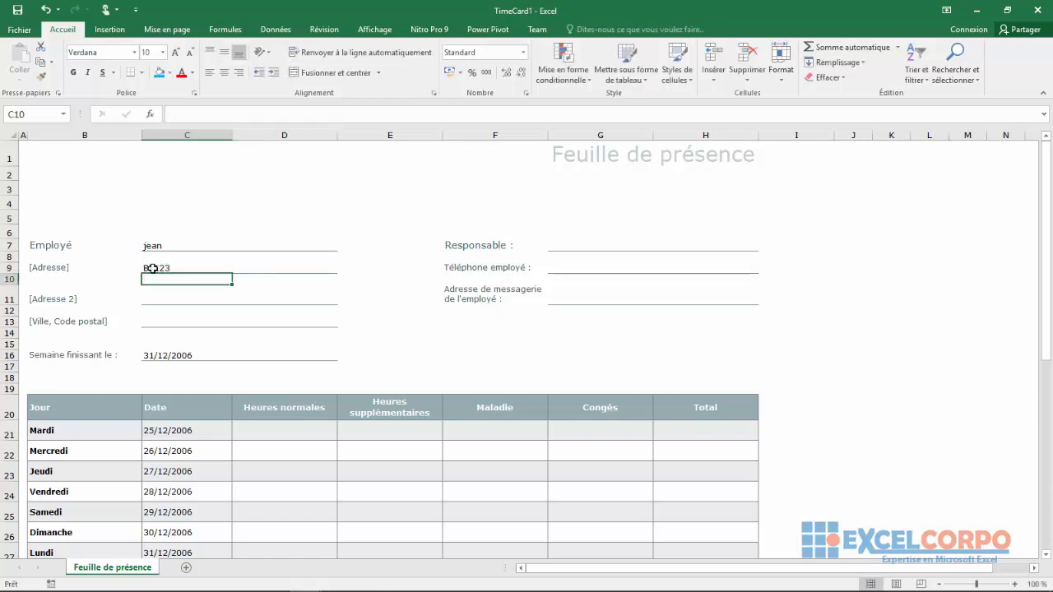
- Fill in the employee's city in the Ville, Code postal field, leaving Adresse 2 empty
{"action": "key", "text": "Down"}
{"action": "key", "text": "Down"}
{"action": "key", "text": "Down"}
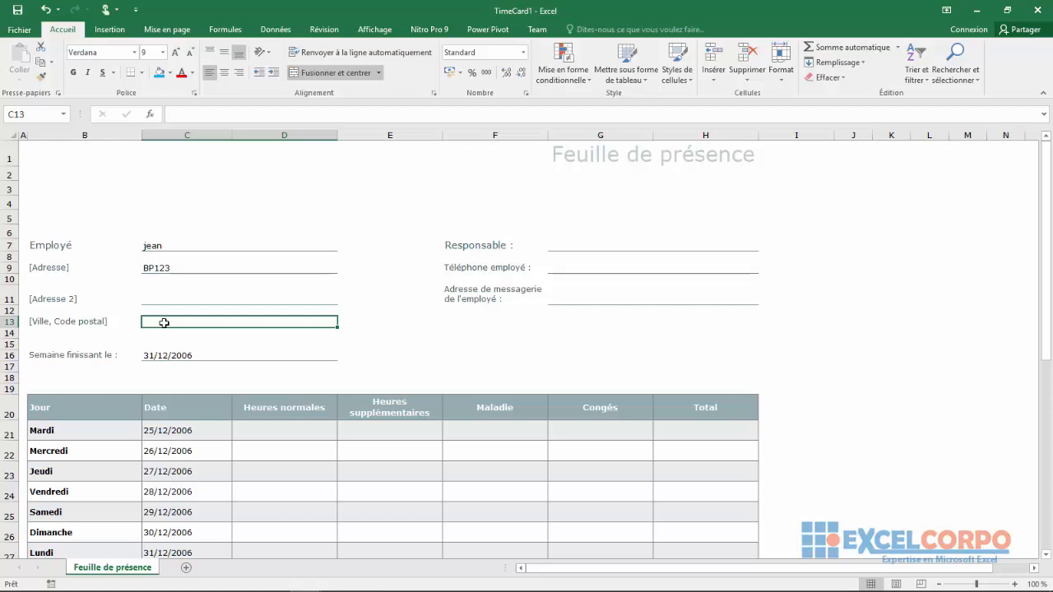
{"action": "type", "text": "DLA"}
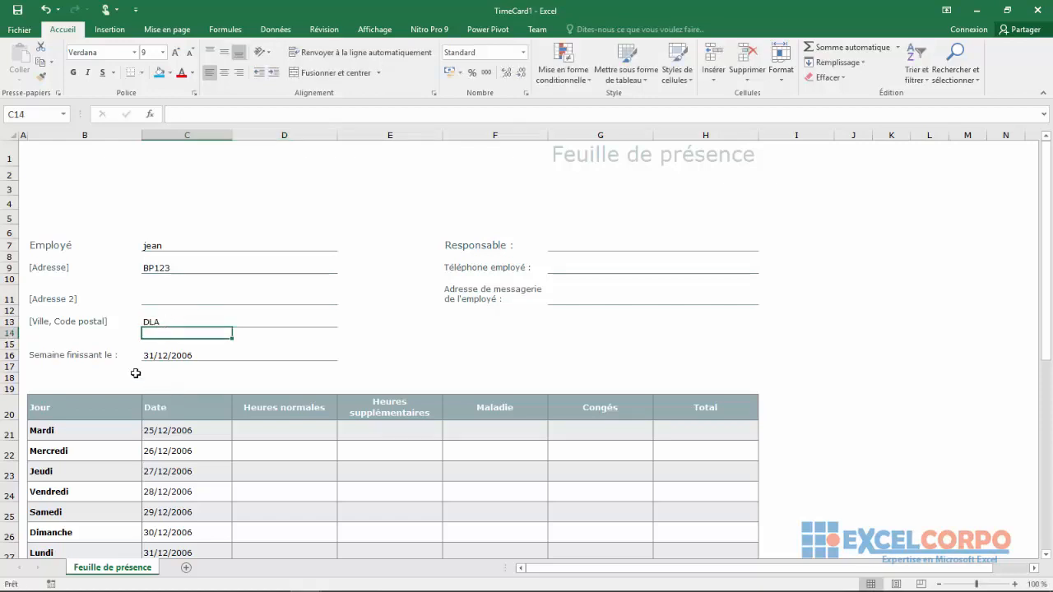
- Review the week-ending date and the manager, employee phone and e-mail fields of the timesheet
{"action": "left_click", "coordinate": [174, 357]}
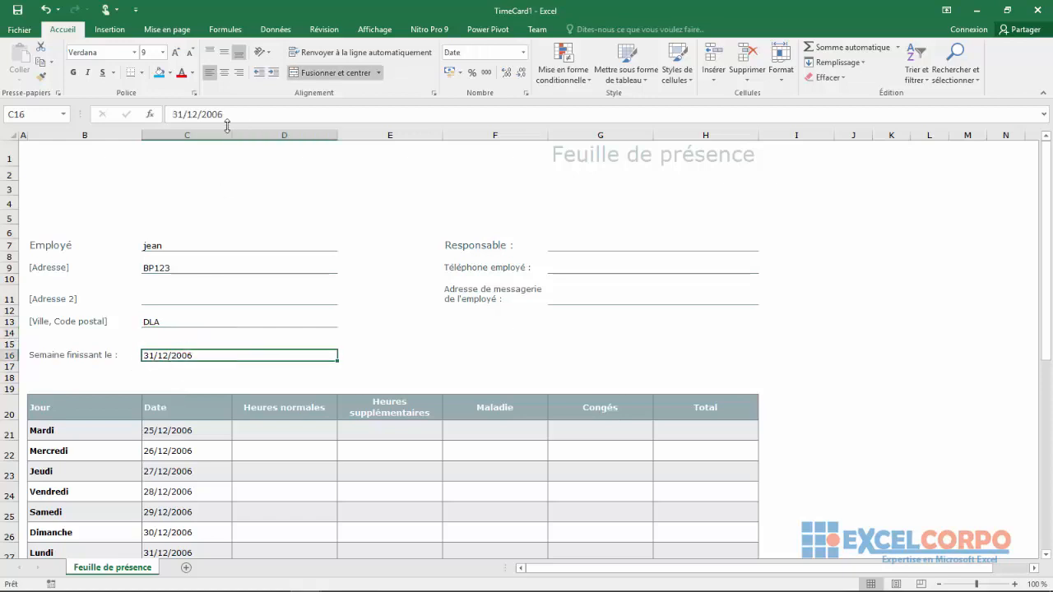
{"action": "left_click", "coordinate": [562, 250]}
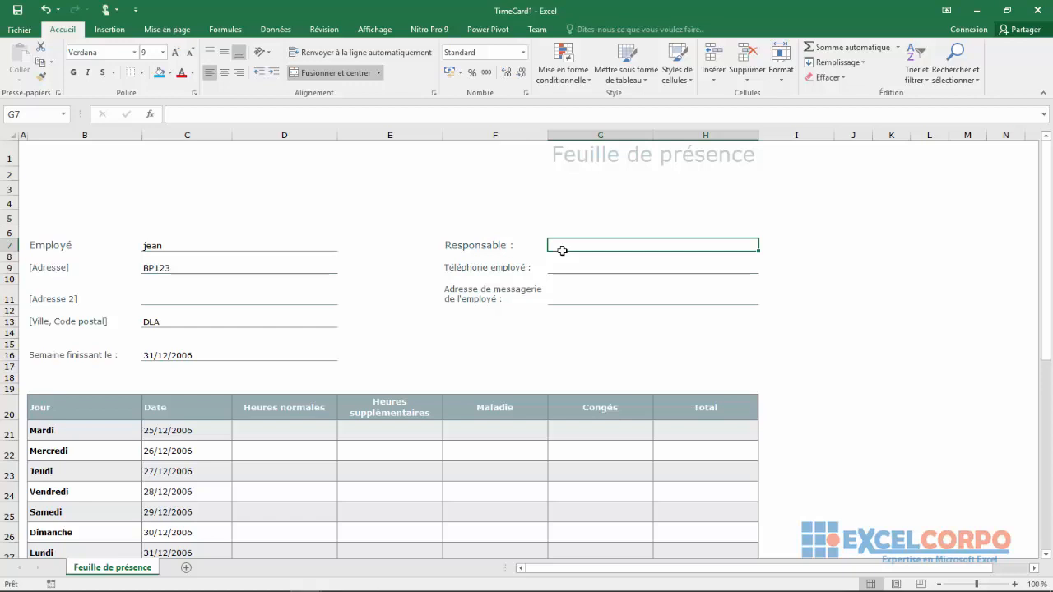
{"action": "left_click", "coordinate": [566, 267]}
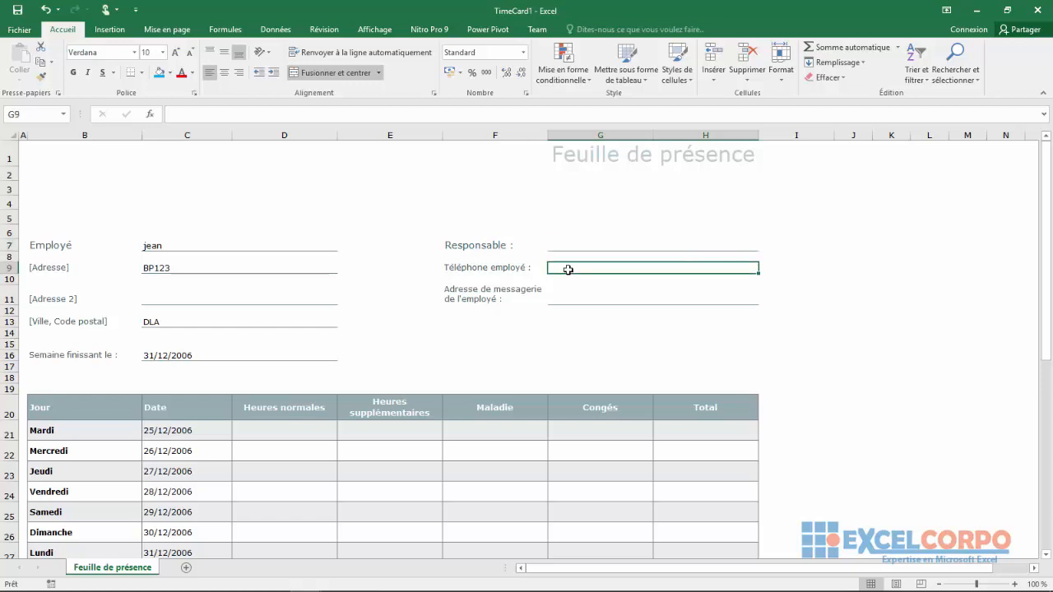
{"action": "left_click", "coordinate": [567, 298]}
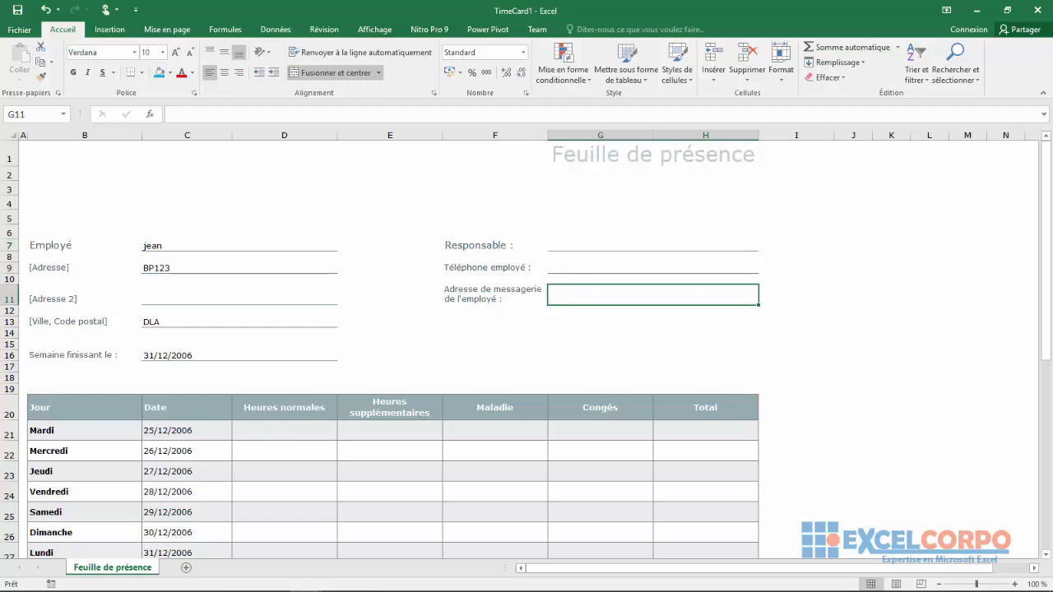
- Examine the Mardi row's cells for normal hours, overtime, sickness and leave, and its Total formula
{"action": "left_click_drag", "start_coordinate": [1047, 267], "coordinate": [1047, 305]}
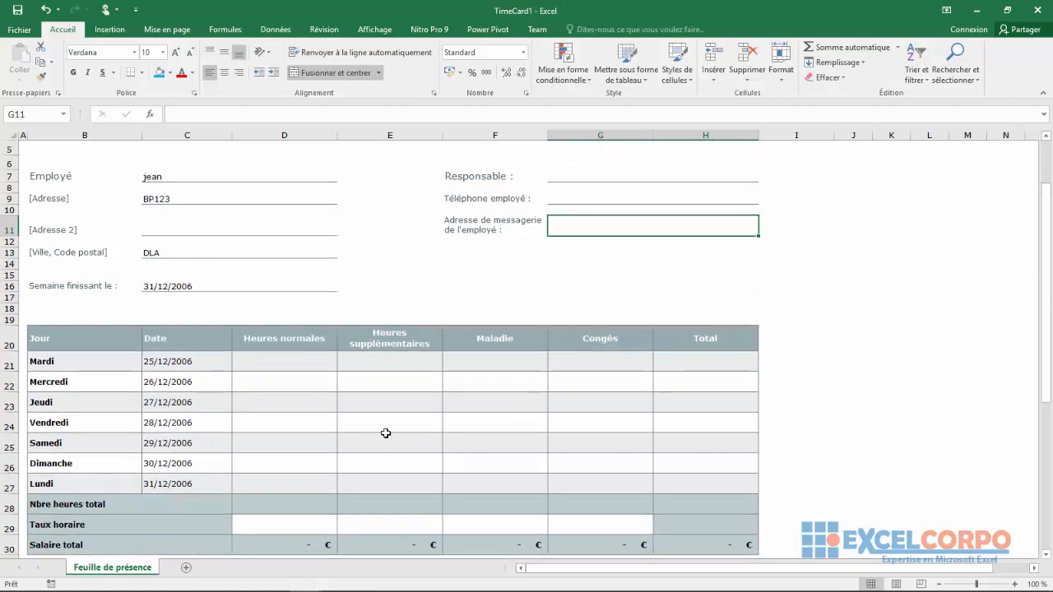
{"action": "left_click", "coordinate": [290, 357]}
{"action": "left_click", "coordinate": [393, 354]}
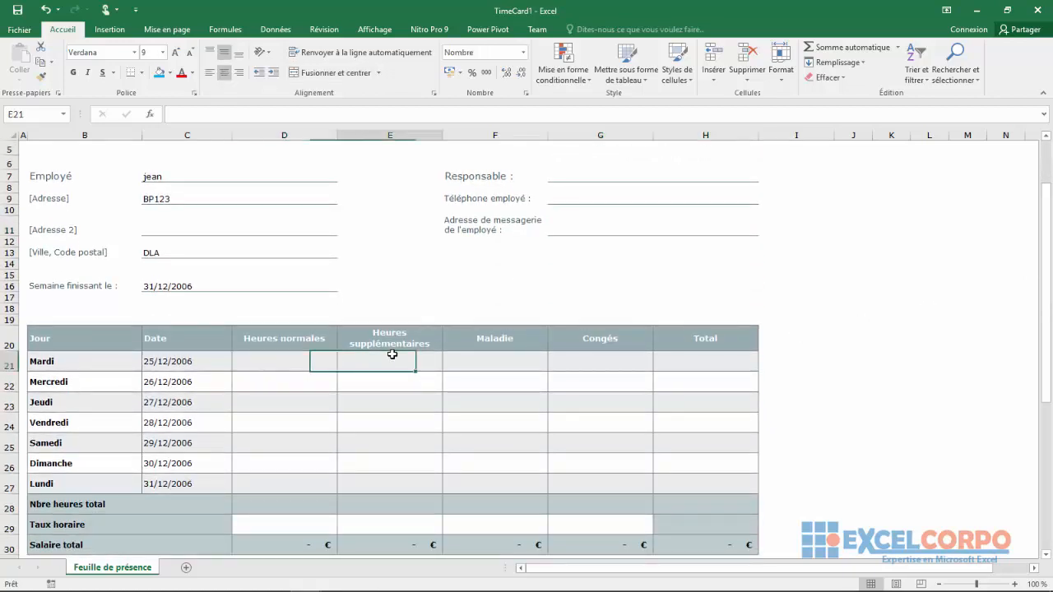
{"action": "left_click", "coordinate": [510, 362]}
{"action": "left_click", "coordinate": [604, 359]}
{"action": "left_click", "coordinate": [731, 353]}
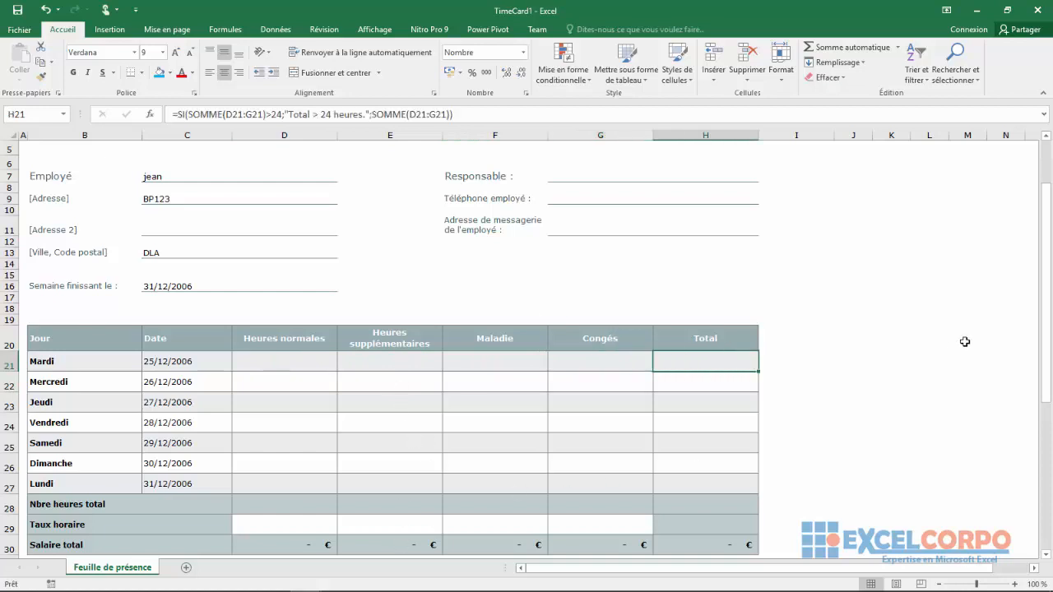
- Inspect the formulas in the Salaire total row and the hourly rate cells that feed them
{"action": "left_click_drag", "start_coordinate": [1049, 333], "coordinate": [1049, 366]}
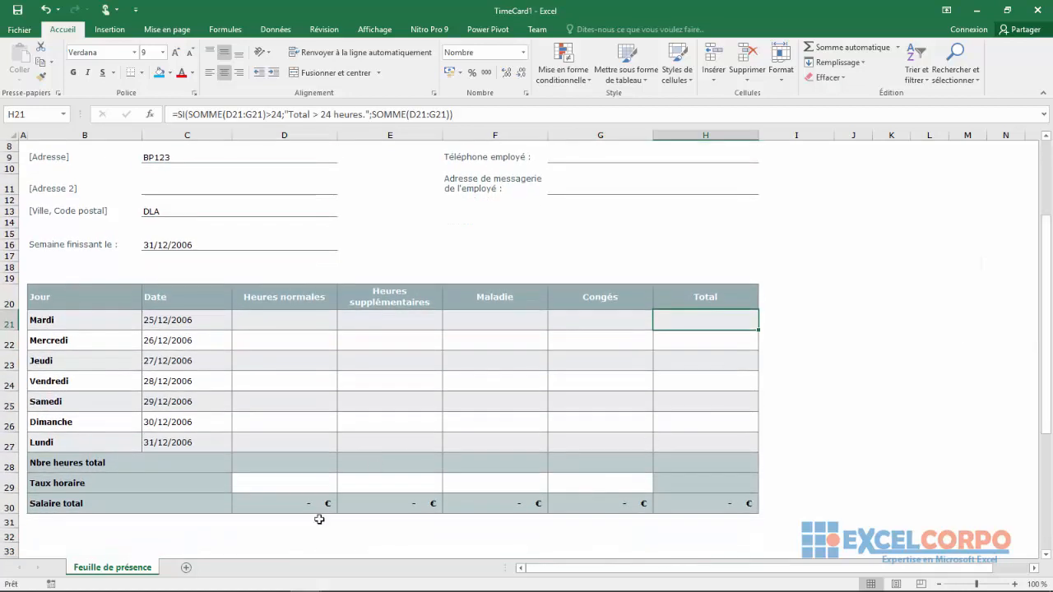
{"action": "left_click", "coordinate": [288, 500]}
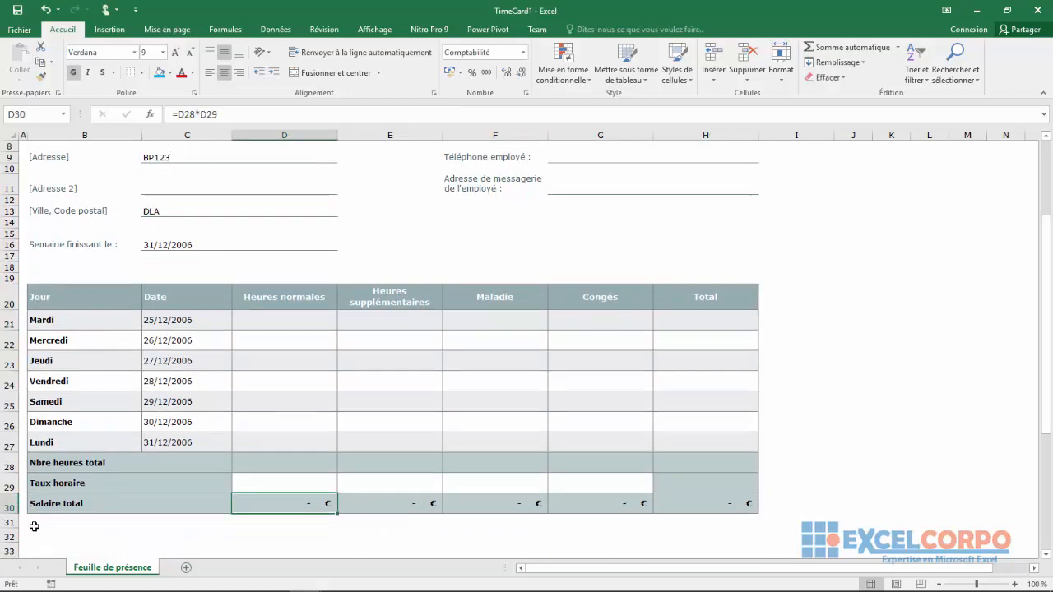
{"action": "left_click", "coordinate": [386, 496]}
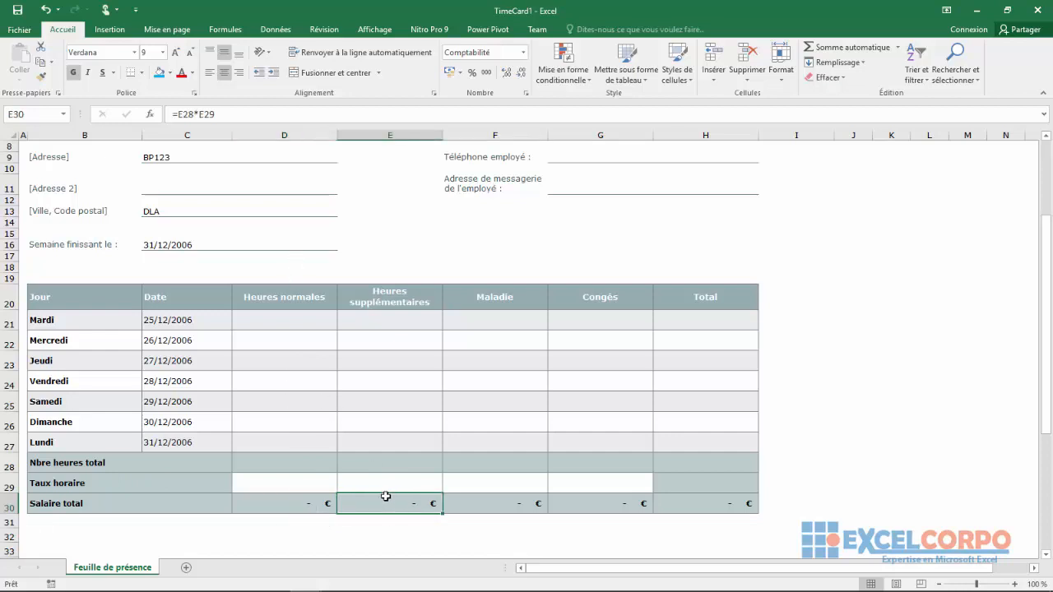
{"action": "left_click", "coordinate": [519, 505]}
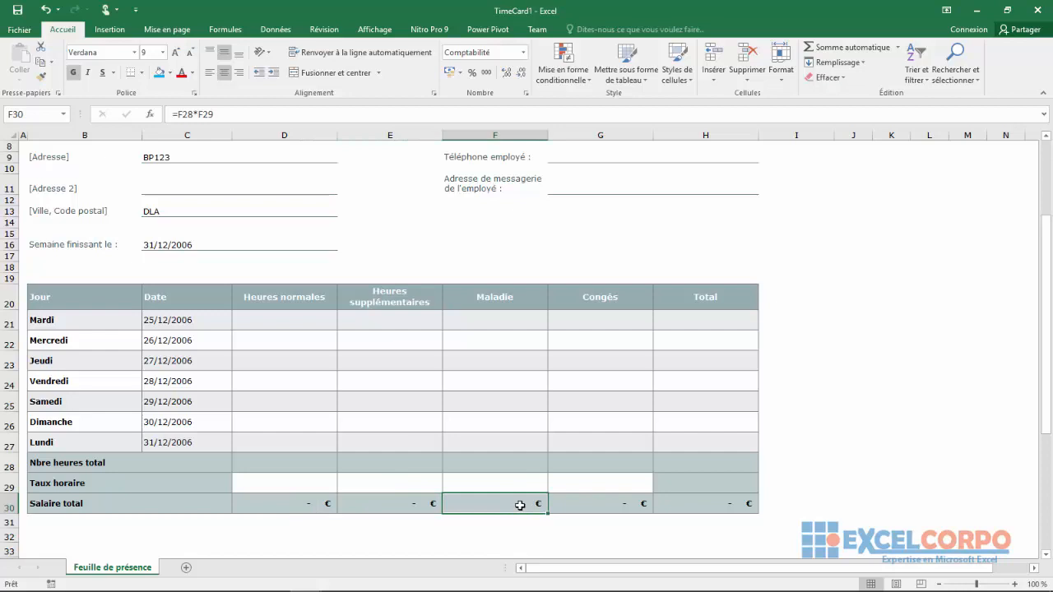
{"action": "left_click", "coordinate": [617, 505]}
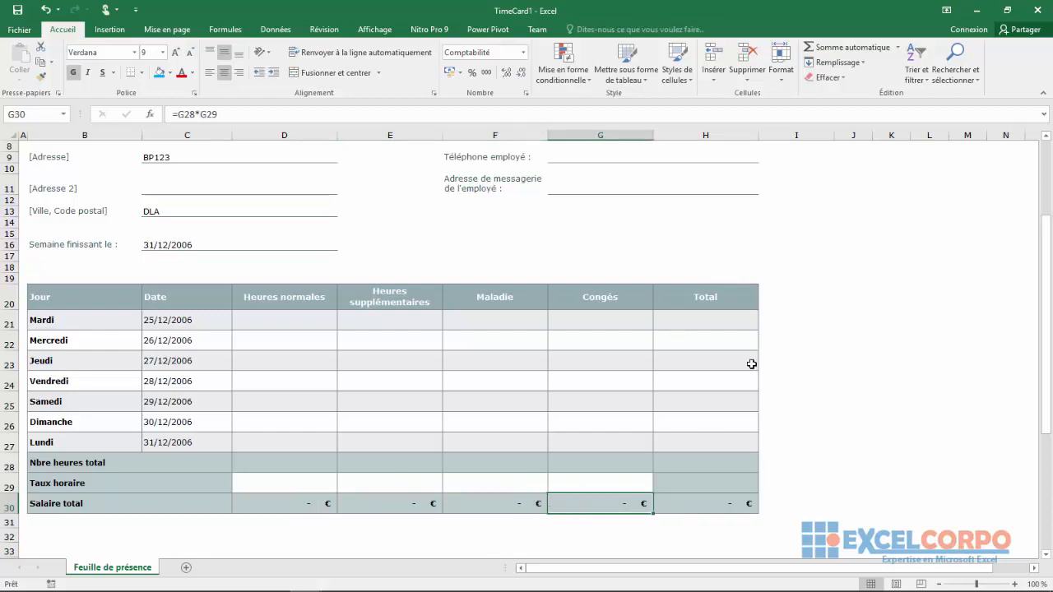
{"action": "left_click", "coordinate": [699, 504]}
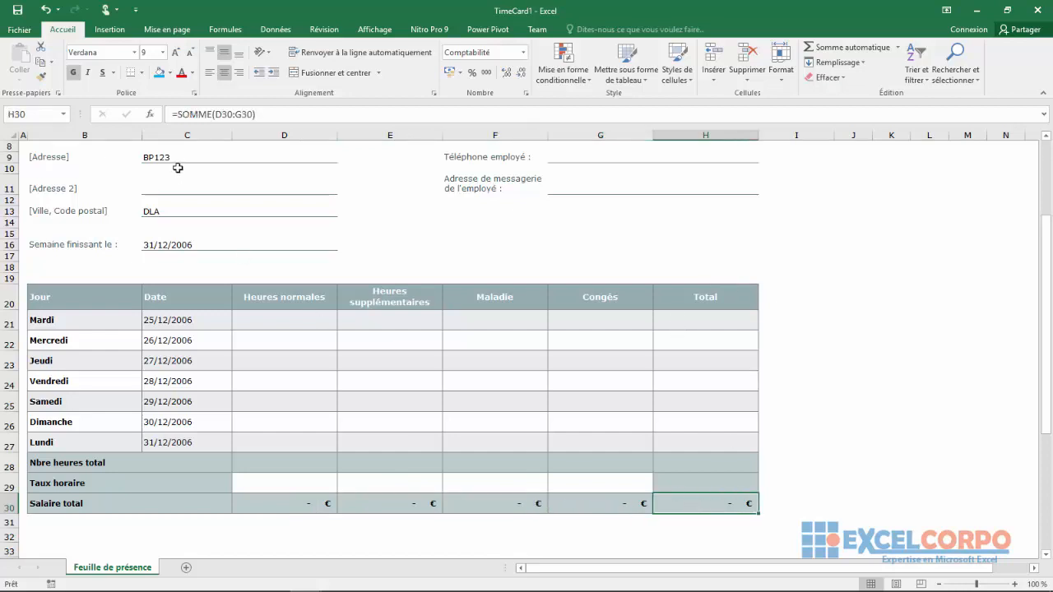
{"action": "left_click", "coordinate": [674, 488]}
{"action": "left_click", "coordinate": [288, 478]}
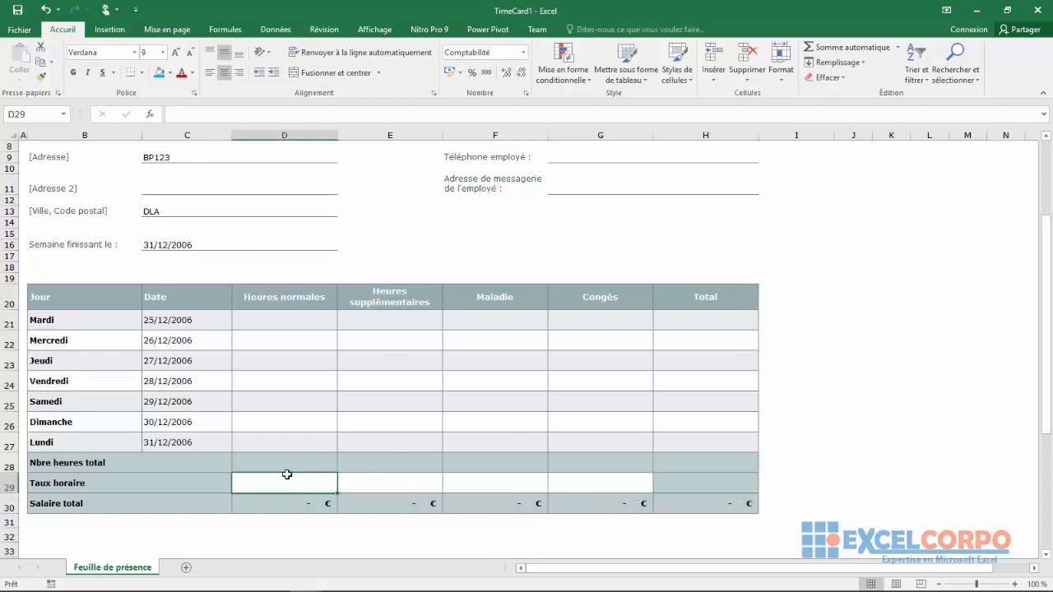
{"action": "left_click", "coordinate": [283, 436]}
{"action": "left_click", "coordinate": [339, 489]}
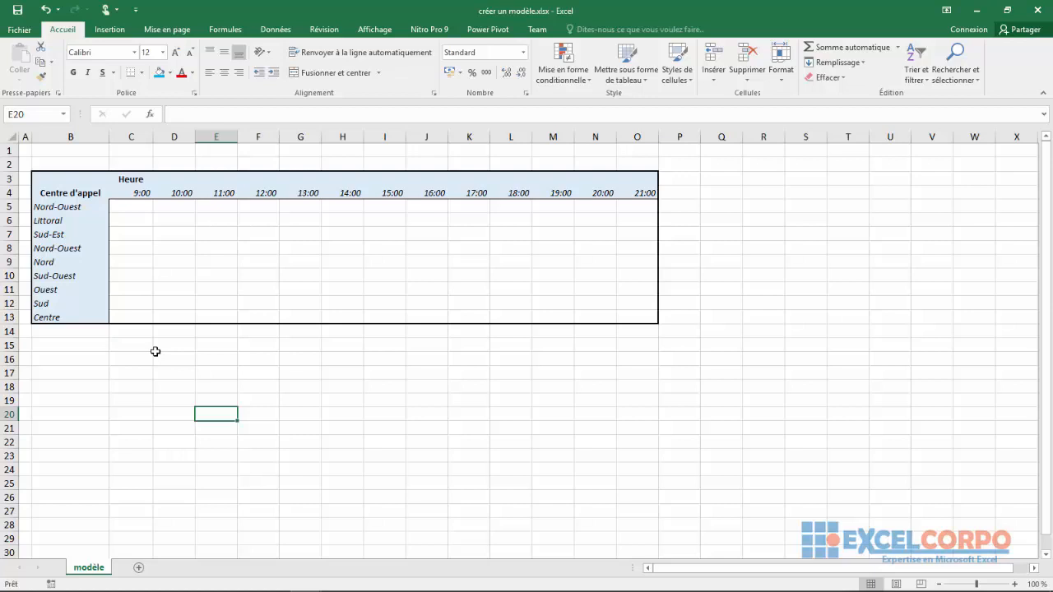
- Insert the sheets of the Rapport des ventes spreadsheet template before the modèle sheet
{"action": "right_click", "coordinate": [96, 567]}
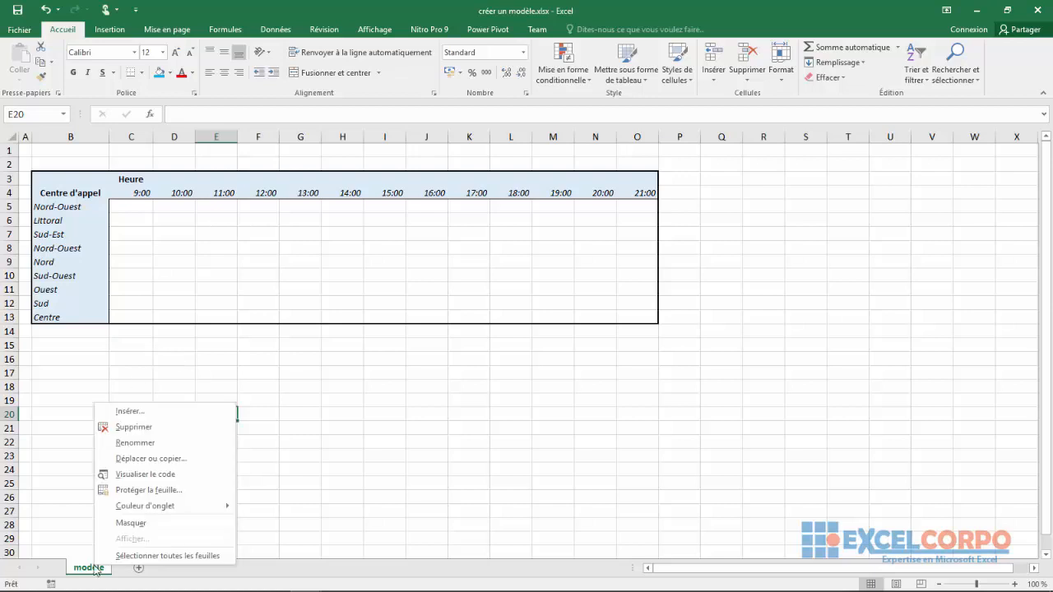
{"action": "left_click", "coordinate": [125, 411]}
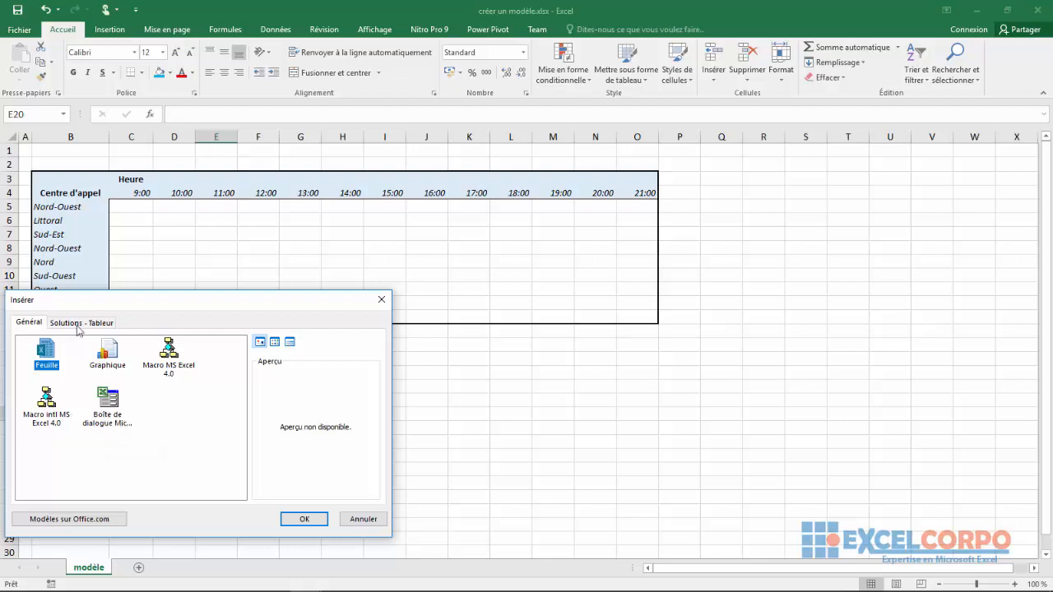
{"action": "left_click", "coordinate": [77, 323]}
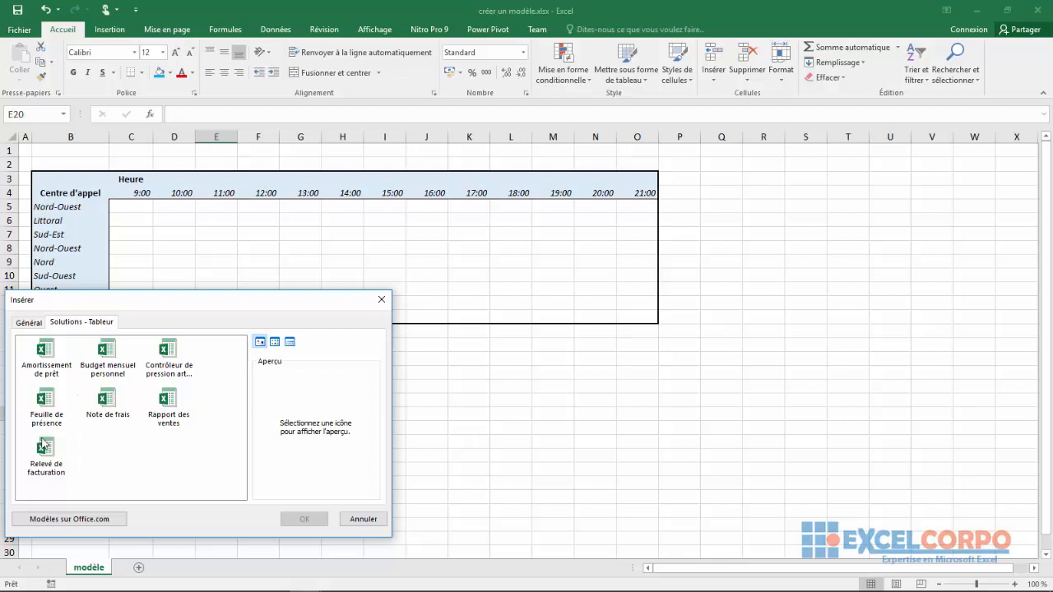
{"action": "left_click", "coordinate": [168, 403]}
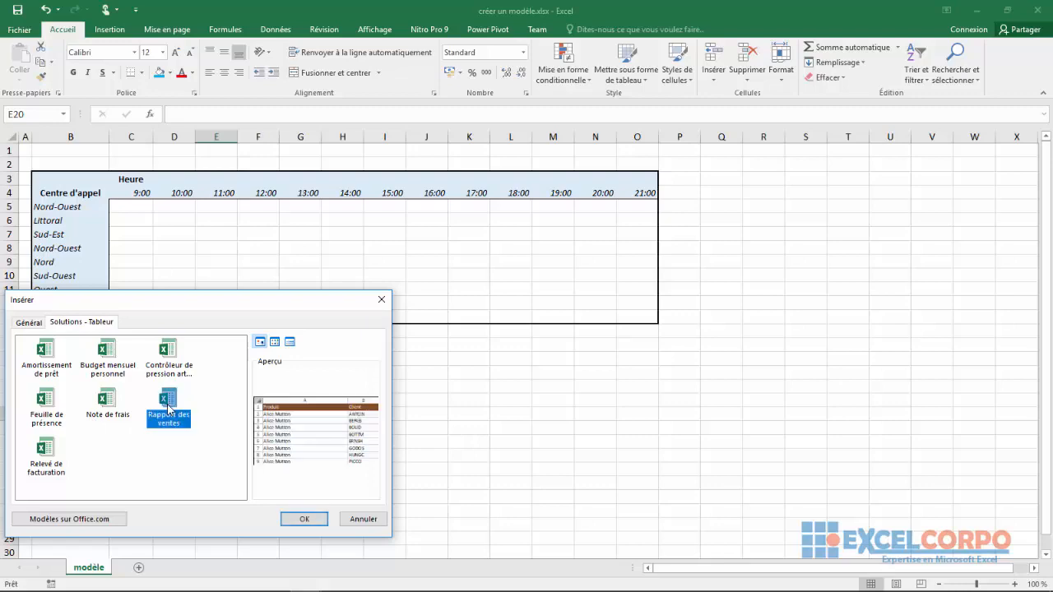
{"action": "left_click", "coordinate": [303, 519]}
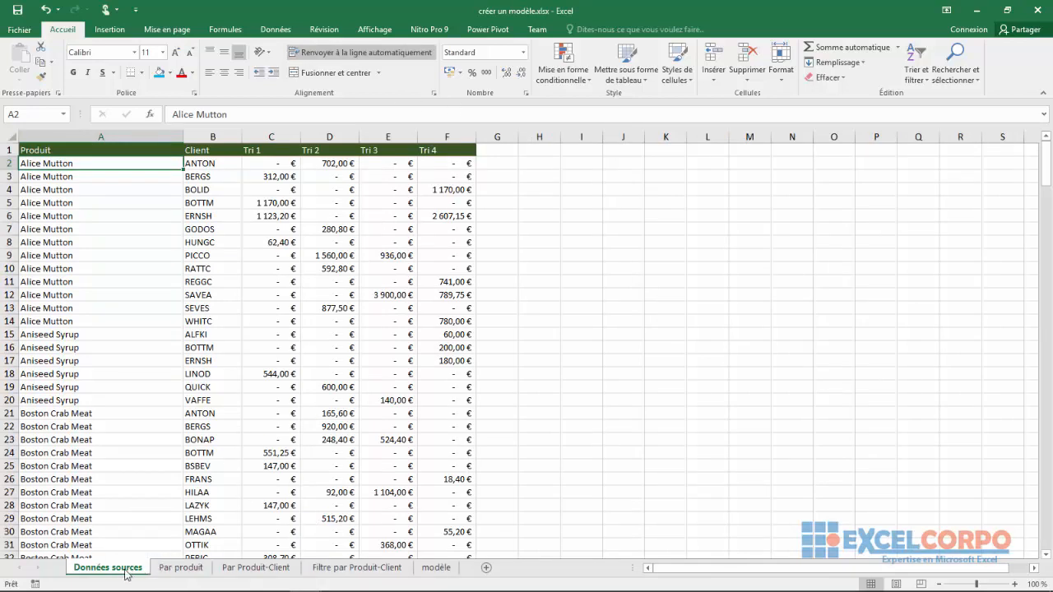
- Look through the inserted sales report sheets, from Données sources to Filtre par Produit-Client, and return to the modèle sheet
{"action": "left_click", "coordinate": [180, 567]}
{"action": "left_click", "coordinate": [276, 569]}
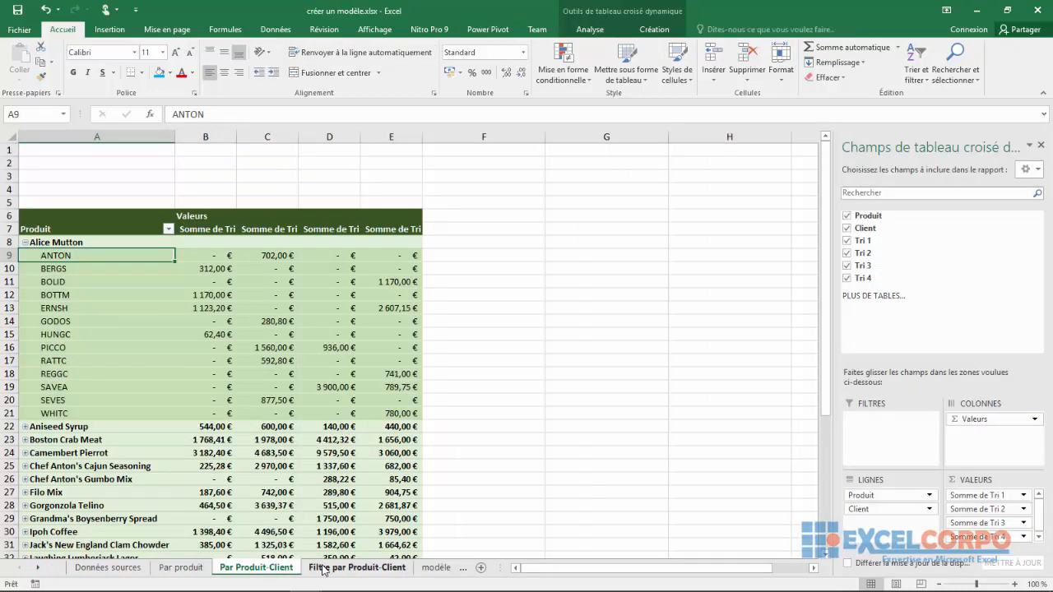
{"action": "left_click", "coordinate": [321, 569]}
{"action": "left_click", "coordinate": [436, 568]}
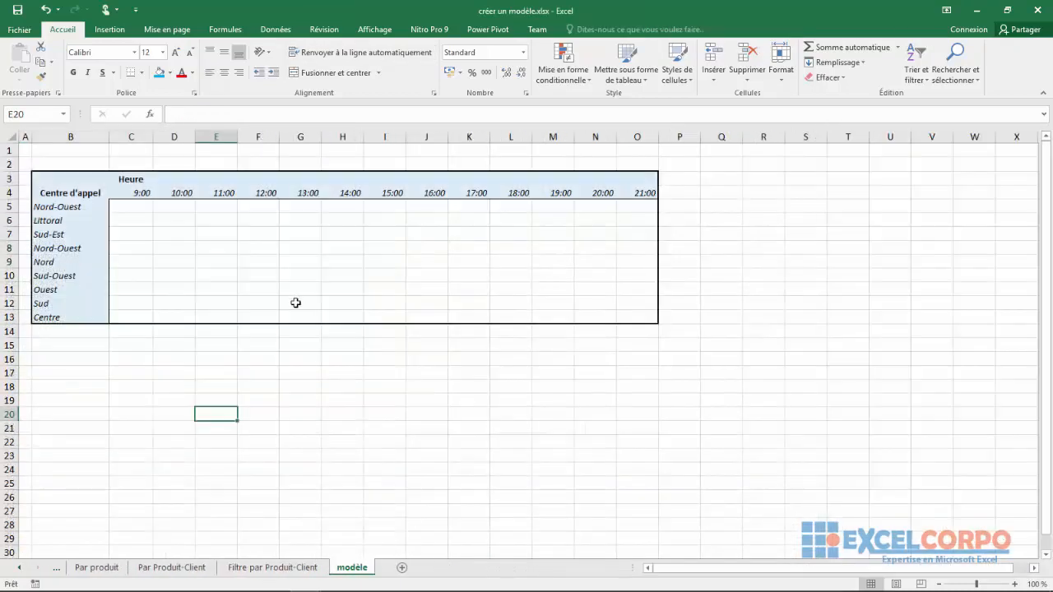
{"action": "left_click", "coordinate": [90, 565]}
{"action": "left_click", "coordinate": [66, 568]}
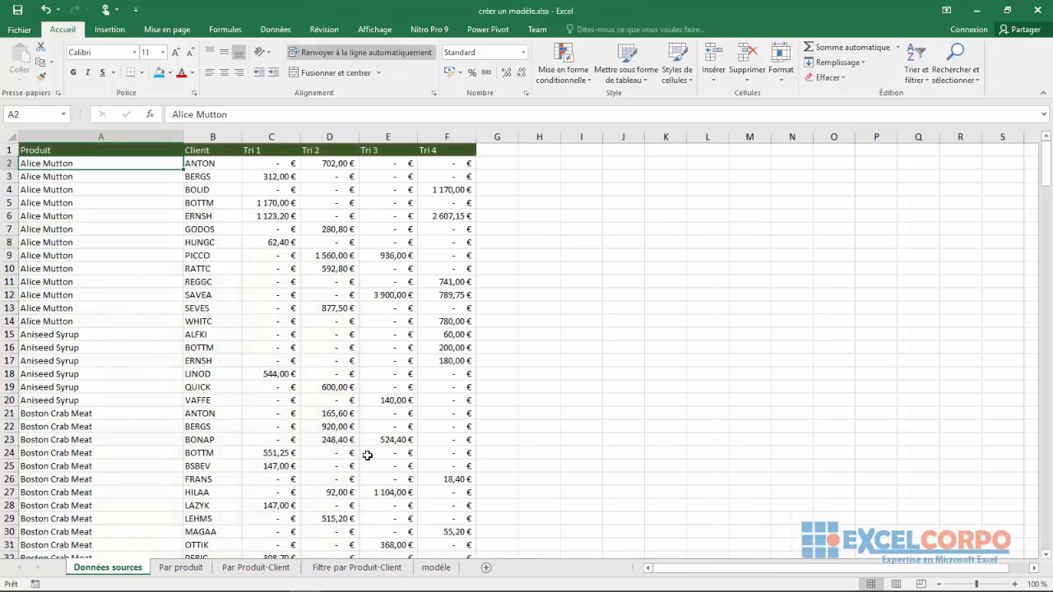
{"action": "left_click", "coordinate": [436, 568]}
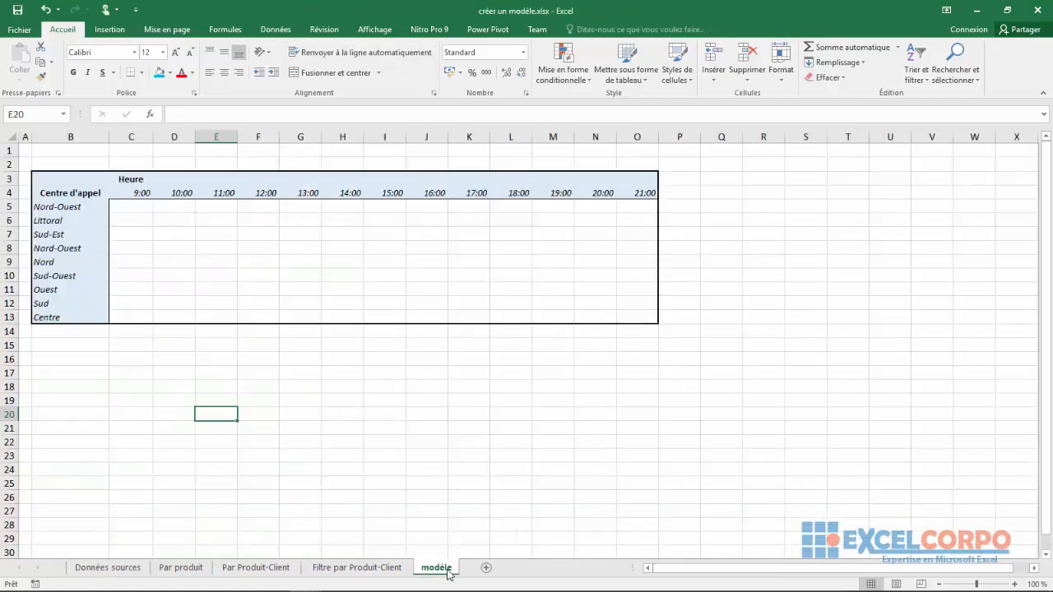
- Review the Centre d'appel and Heure headings and the hour cells of the call-centre table
{"action": "left_click", "coordinate": [378, 430]}
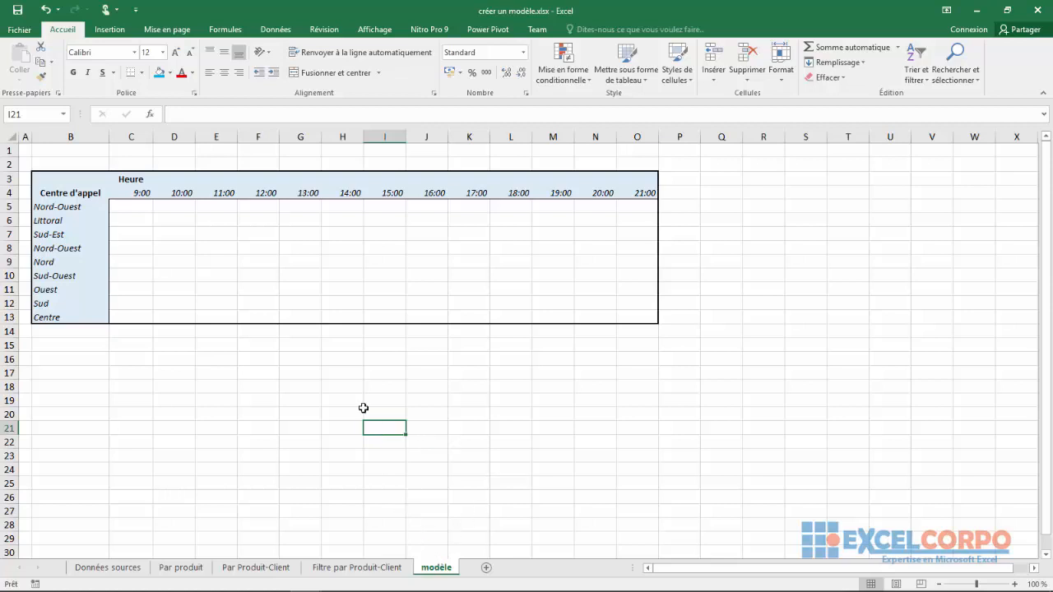
{"action": "left_click", "coordinate": [58, 188]}
{"action": "left_click", "coordinate": [120, 181]}
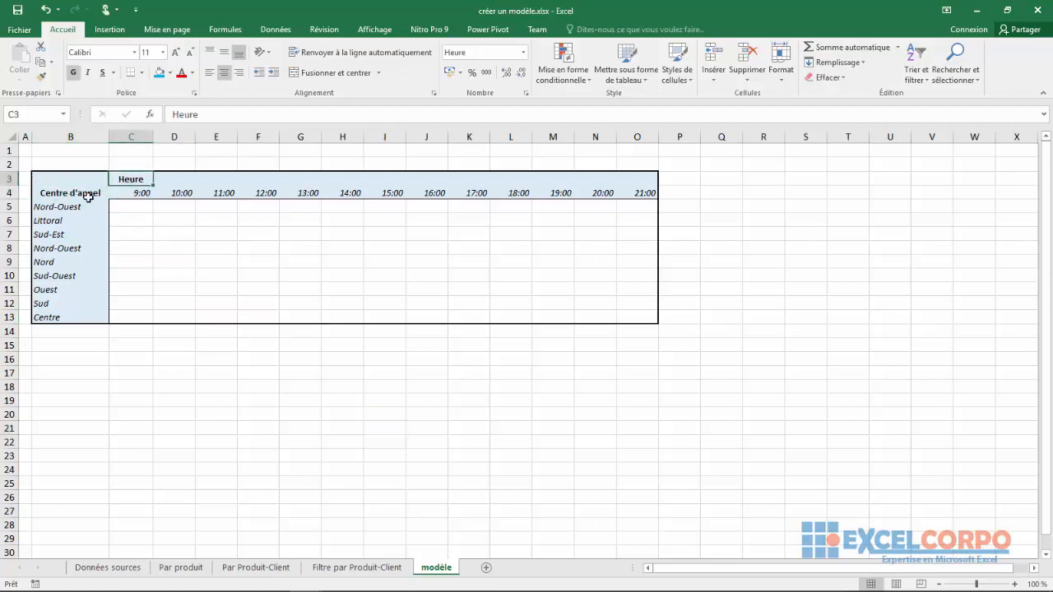
{"action": "left_click", "coordinate": [175, 194]}
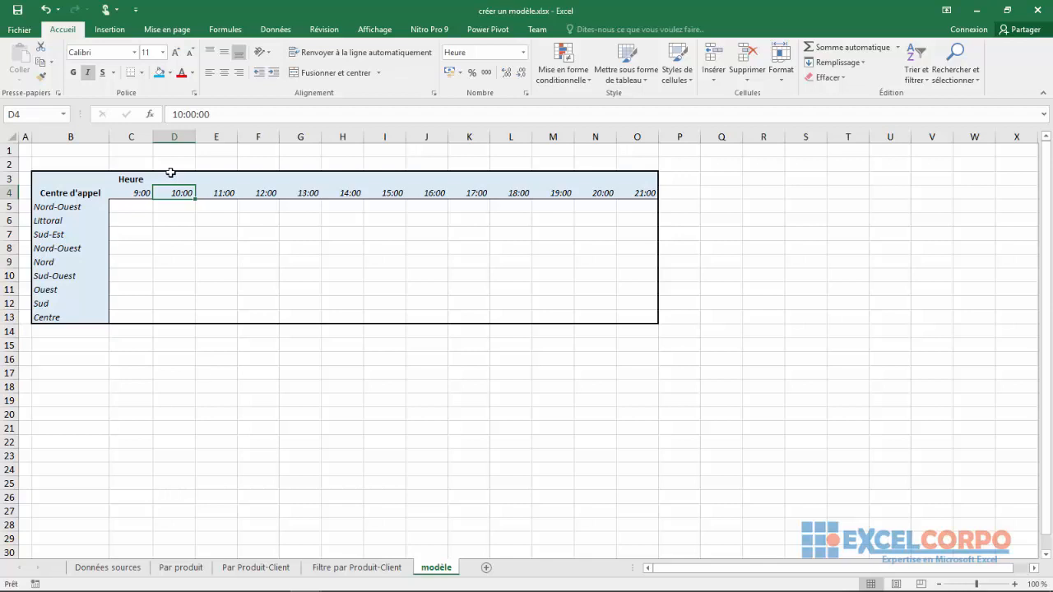
- Start saving a copy of the workbook and change its file name to mon modèle
{"action": "left_click", "coordinate": [20, 30]}
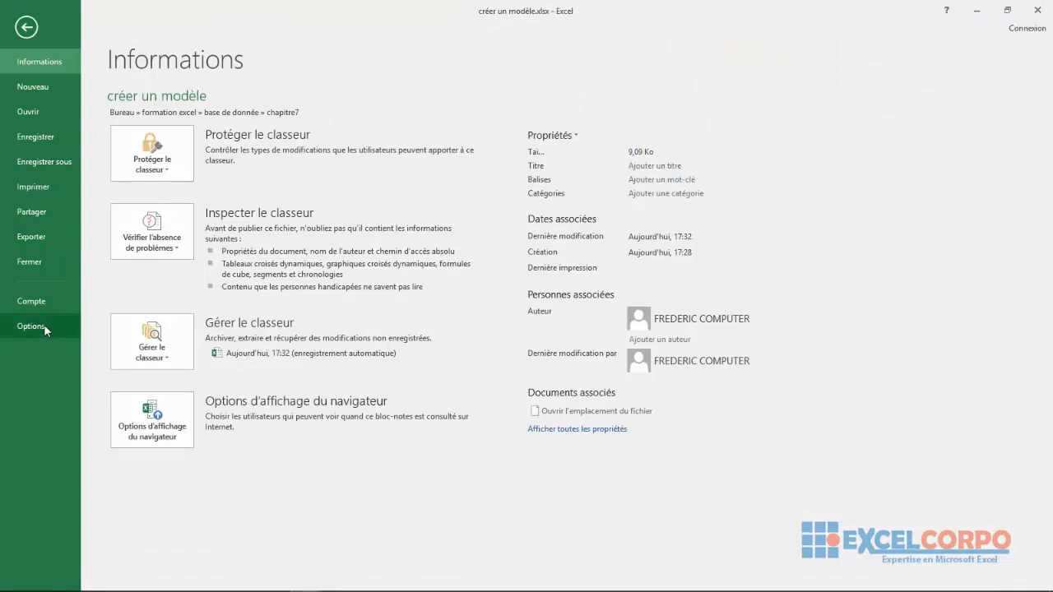
{"action": "left_click", "coordinate": [39, 162]}
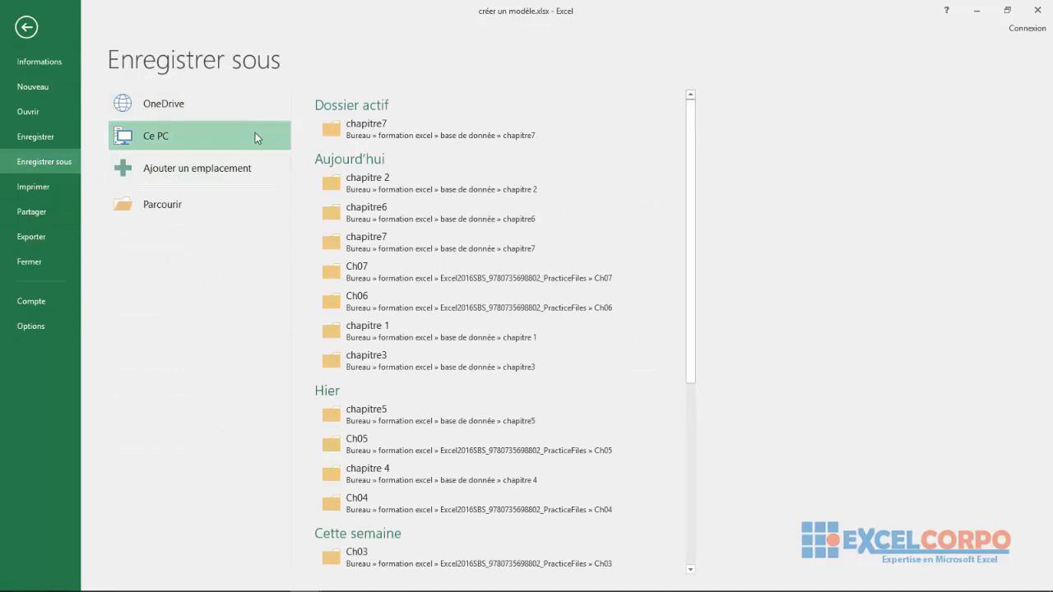
{"action": "left_click", "coordinate": [197, 212]}
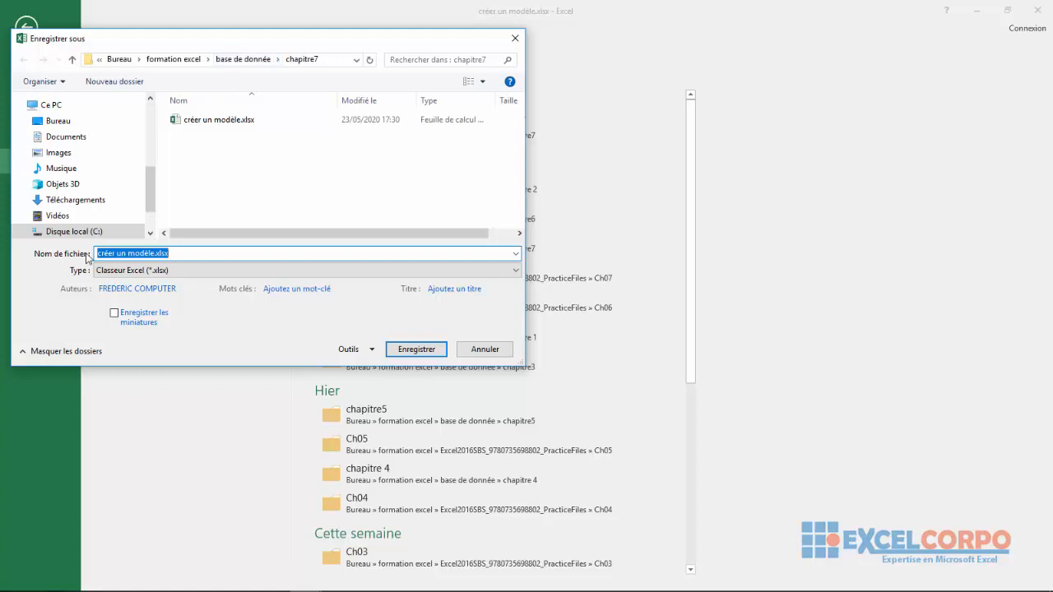
{"action": "type", "text": "créer u"}
{"action": "left_click", "coordinate": [143, 269]}
{"action": "left_click", "coordinate": [145, 271]}
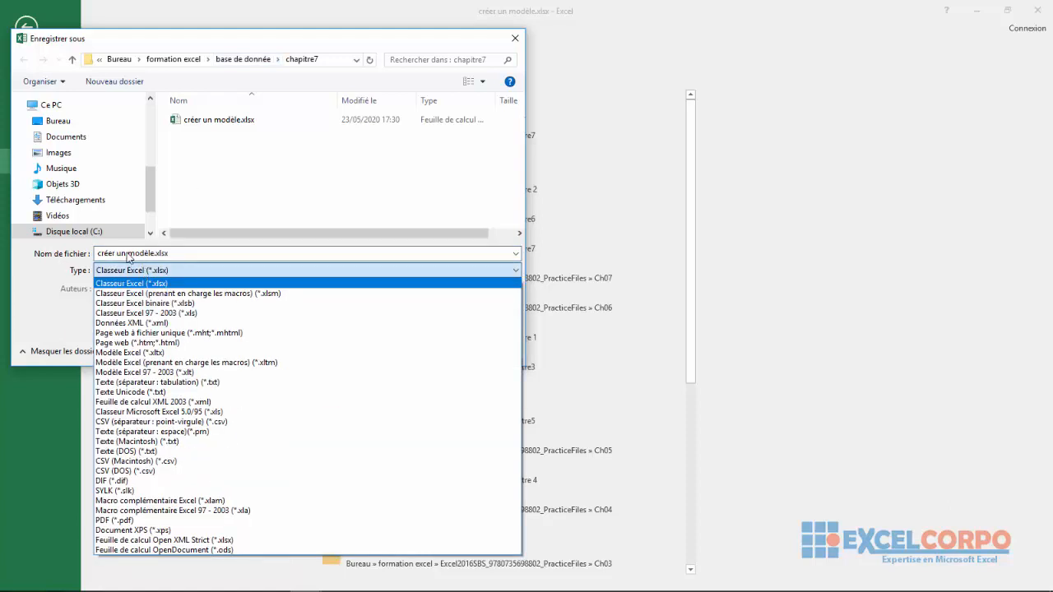
{"action": "left_click", "coordinate": [127, 258]}
{"action": "left_click", "coordinate": [127, 253]}
{"action": "left_click", "coordinate": [128, 252]}
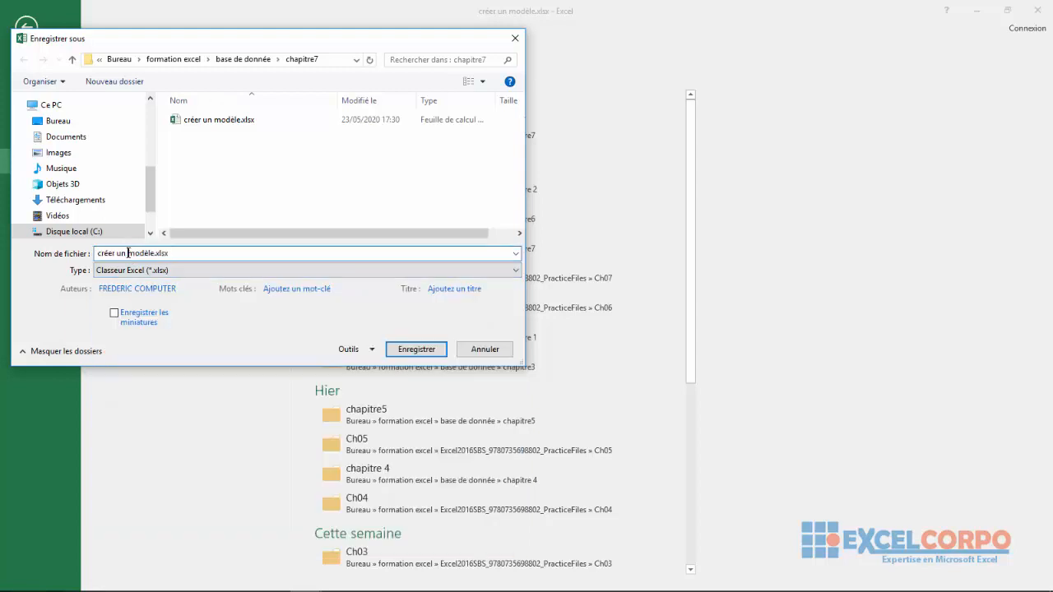
{"action": "key", "text": "BackSpace"}
{"action": "key", "text": "BackSpace"}
{"action": "key", "text": "BackSpace"}
{"action": "key", "text": "BackSpace"}
{"action": "key", "text": "BackSpace"}
{"action": "key", "text": "BackSpace"}
{"action": "key", "text": "BackSpace"}
{"action": "key", "text": "BackSpace"}
{"action": "key", "text": "BackSpace"}
{"action": "type", "text": "mon"}
{"action": "key", "text": "Tab"}
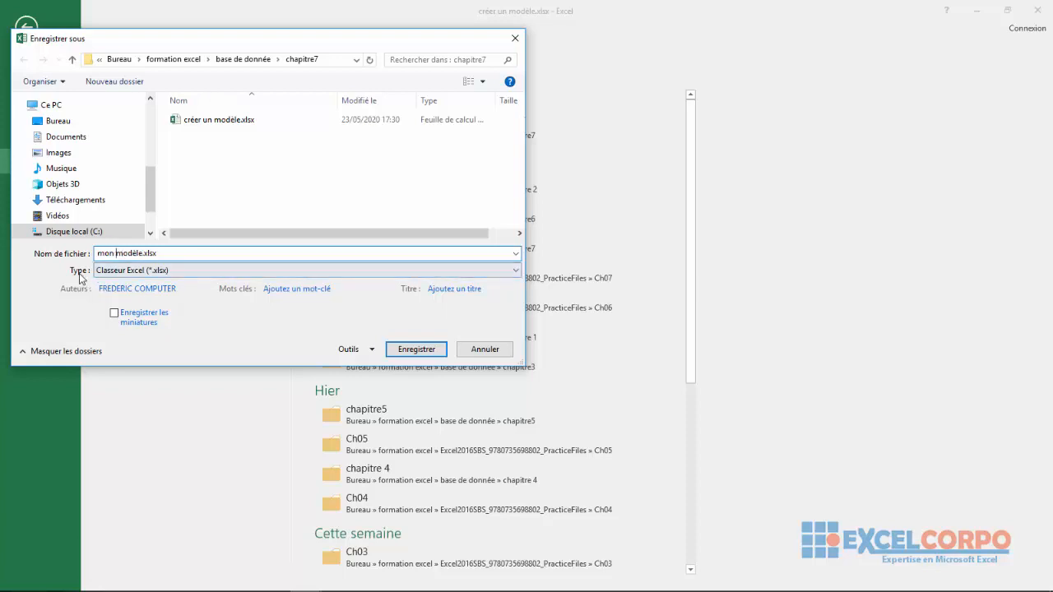
- Save the file as Modèle Excel (*.xltx) in Modèles Office personnalisés, agreeing to clear the external data before saving
{"action": "left_click", "coordinate": [515, 269]}
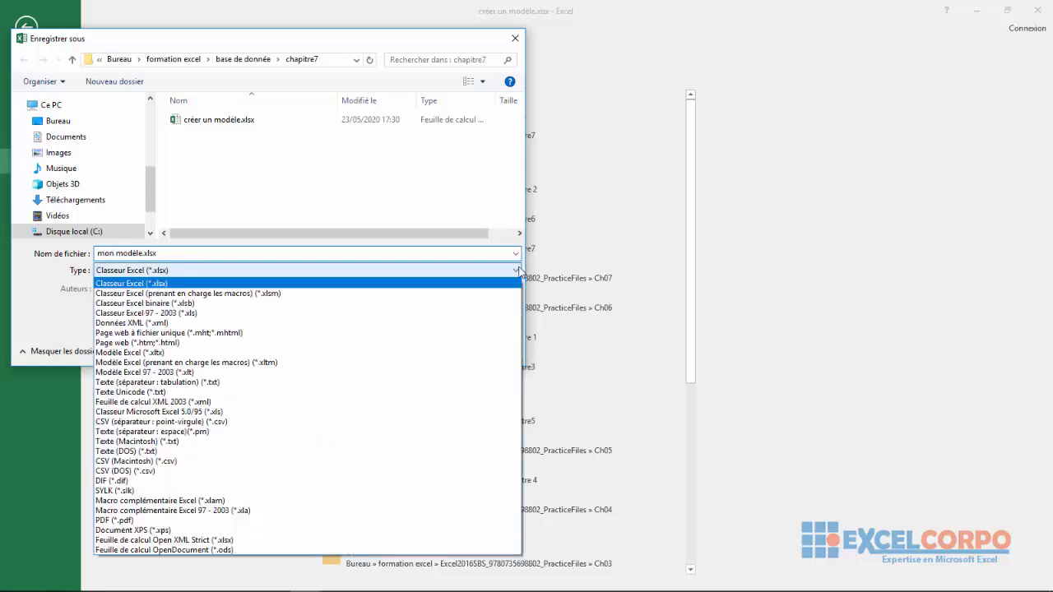
{"action": "left_click", "coordinate": [129, 352]}
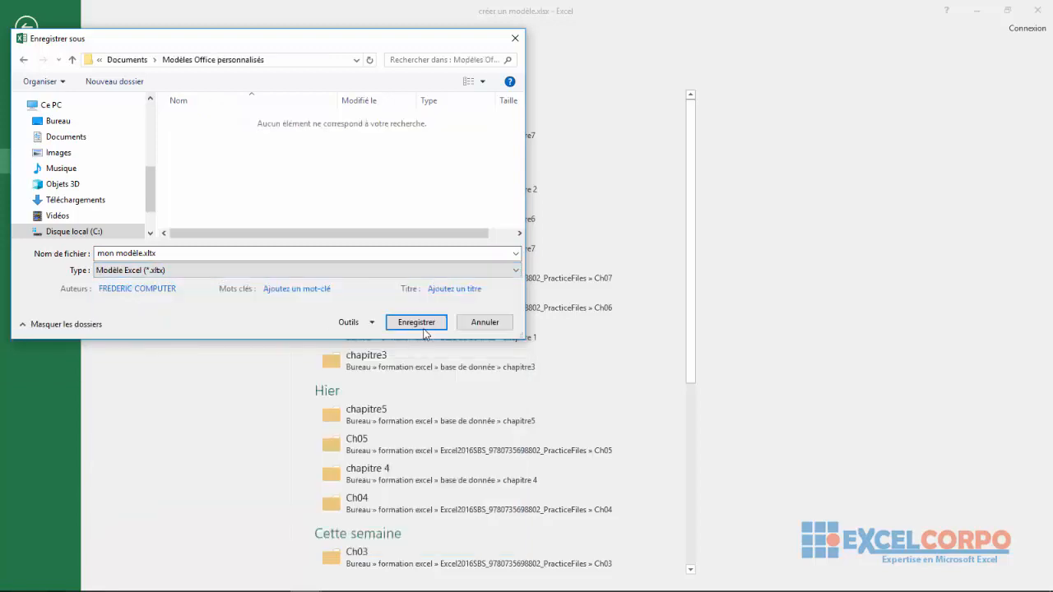
{"action": "left_click", "coordinate": [416, 325]}
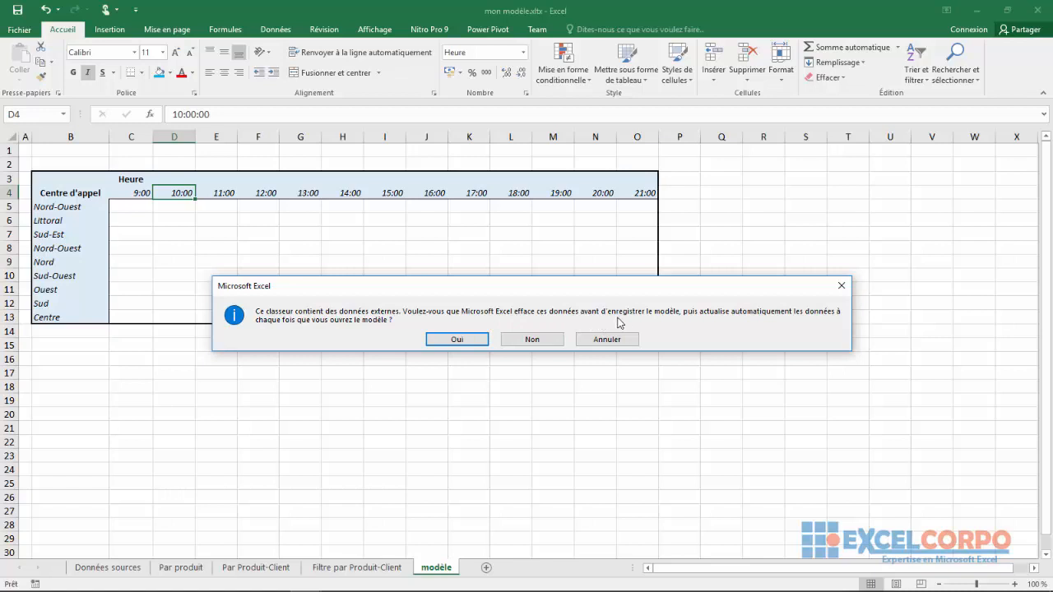
{"action": "left_click", "coordinate": [451, 339]}
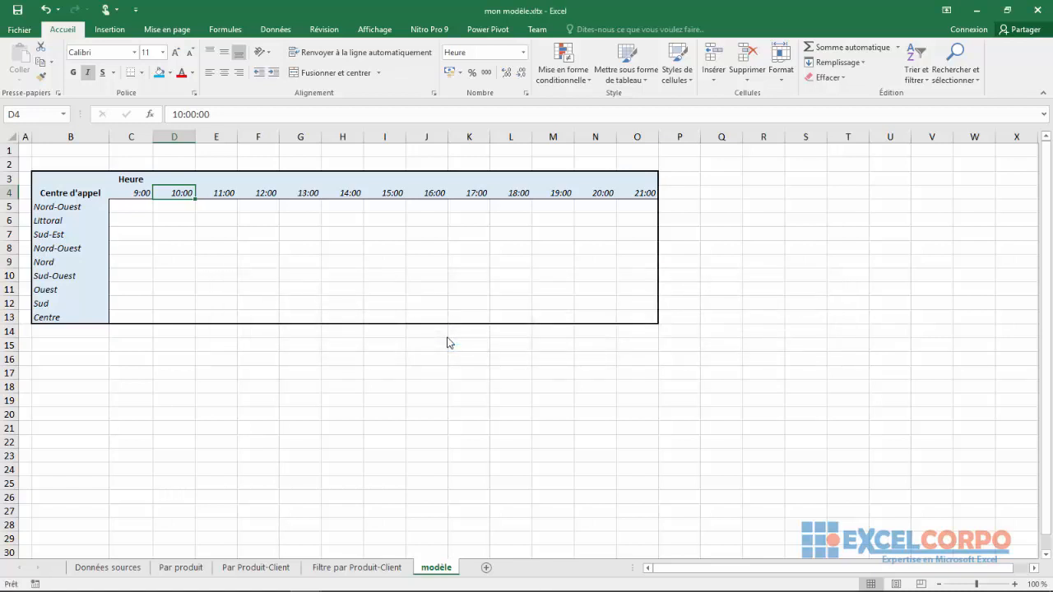
- Check the personal templates offered for new workbooks, and return to the call-centre table
{"action": "left_click", "coordinate": [342, 385]}
{"action": "left_click", "coordinate": [135, 304]}
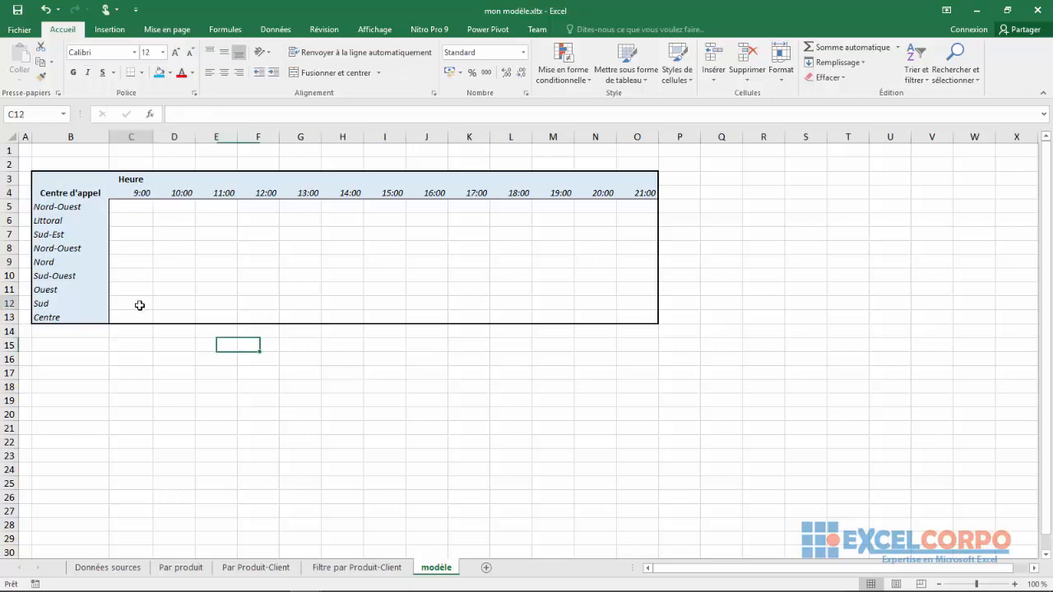
{"action": "left_click", "coordinate": [20, 29]}
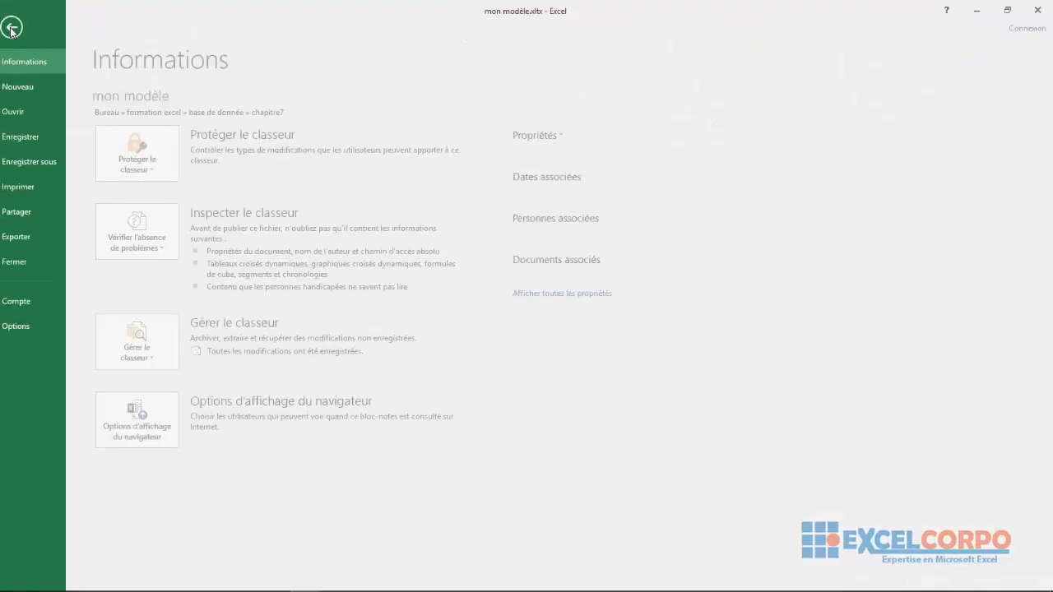
{"action": "left_click", "coordinate": [29, 90]}
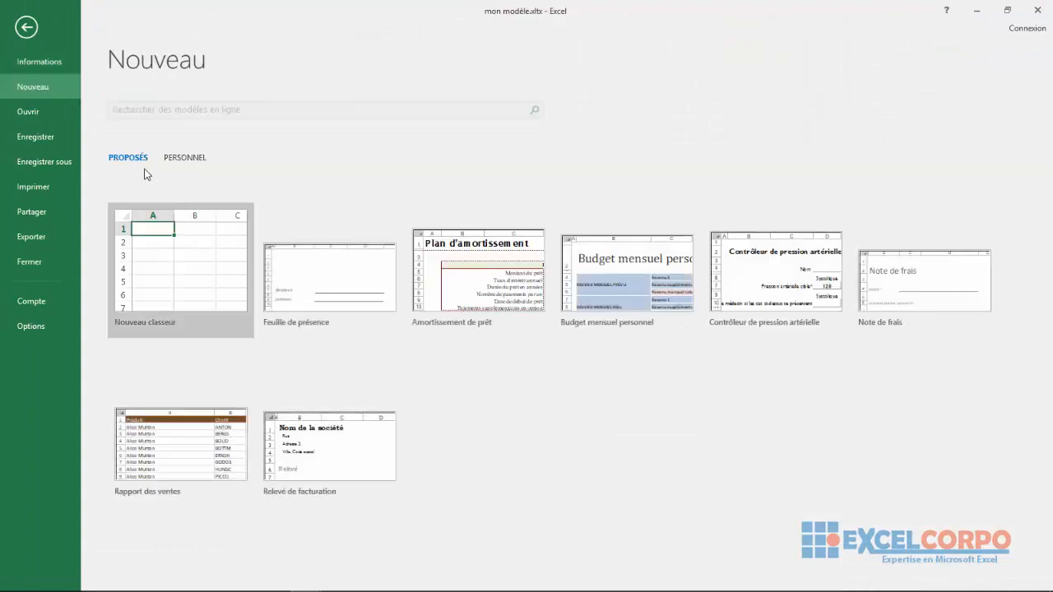
{"action": "left_click", "coordinate": [185, 158]}
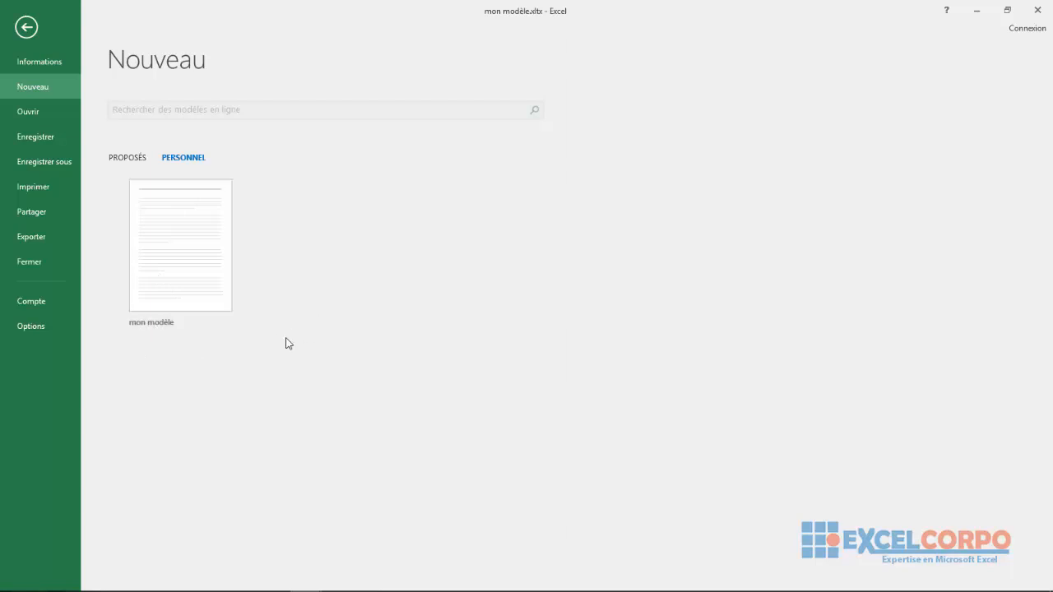
{"action": "left_click", "coordinate": [33, 29]}
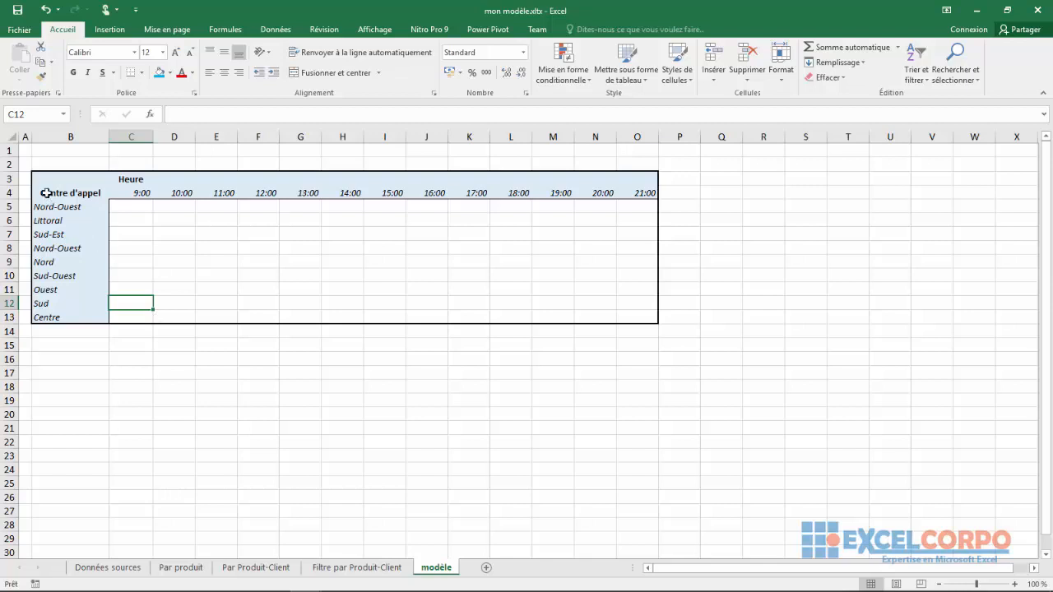
- Copy the entire modèle sheet and paste it into the sheet of a new blank workbook
{"action": "left_click", "coordinate": [14, 138]}
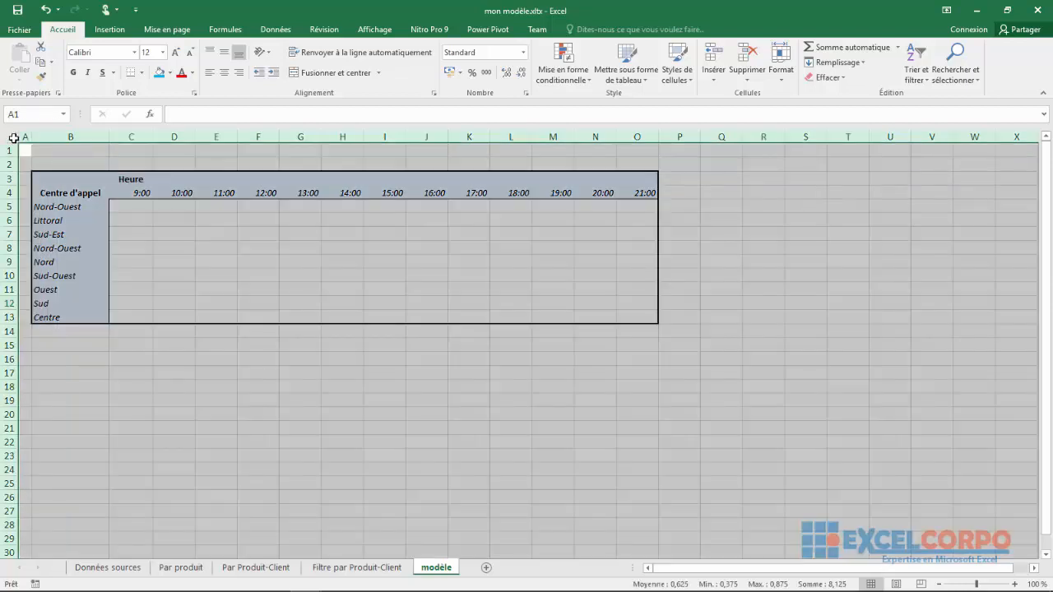
{"action": "key", "text": "ctrl+c"}
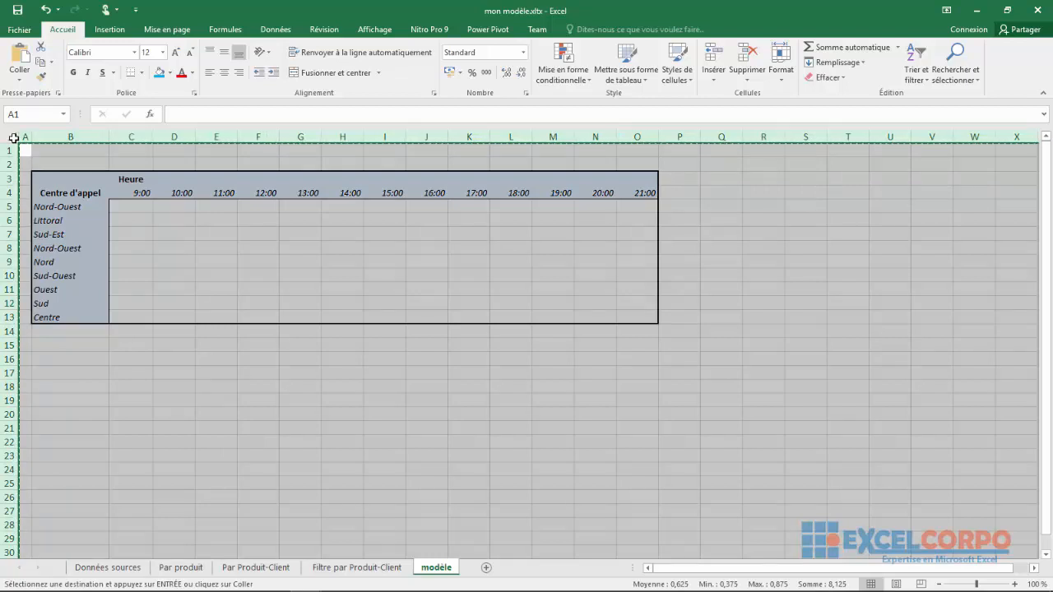
{"action": "key", "text": "ctrl+n"}
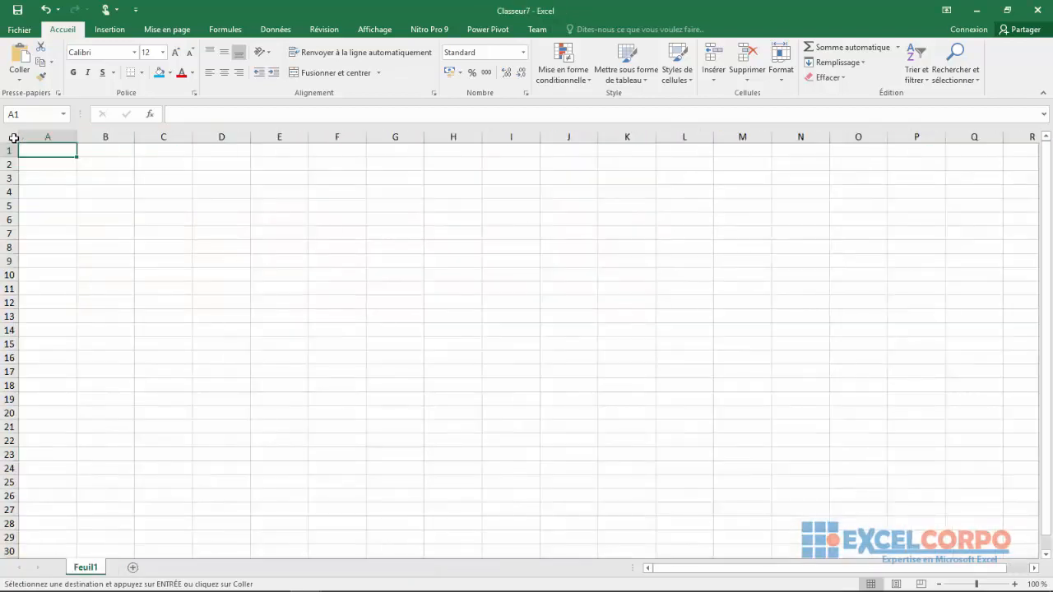
{"action": "left_click", "coordinate": [13, 137]}
{"action": "key", "text": "ctrl+v"}
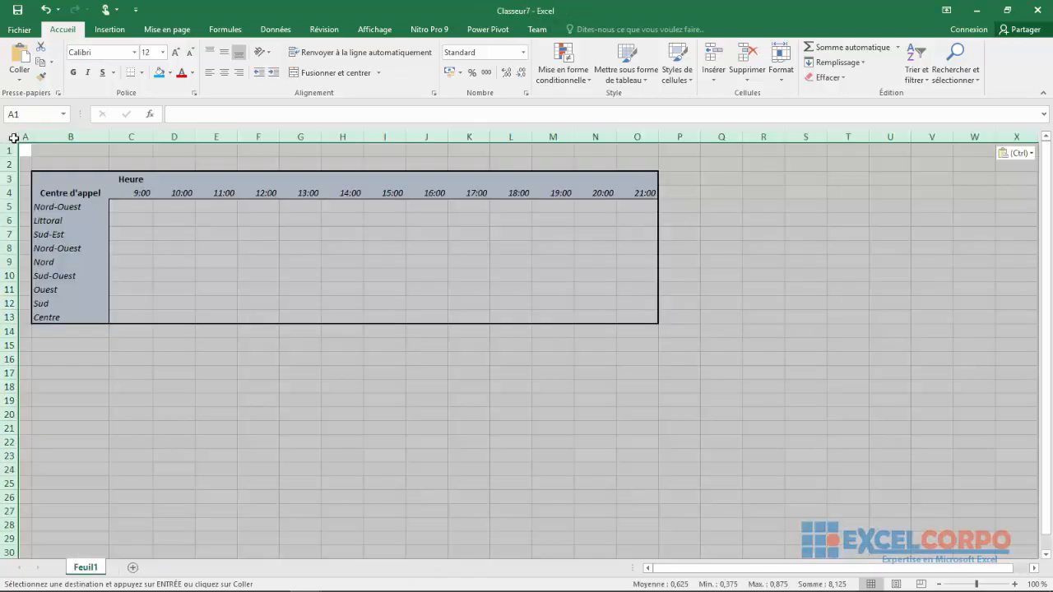
{"action": "left_click", "coordinate": [283, 264]}
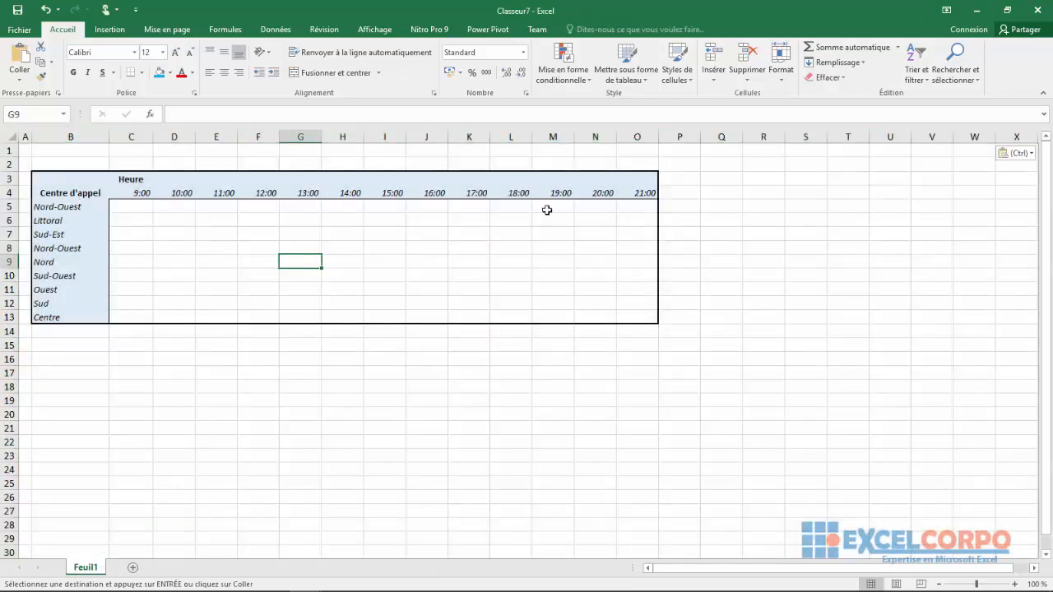
{"action": "left_click", "coordinate": [212, 219]}
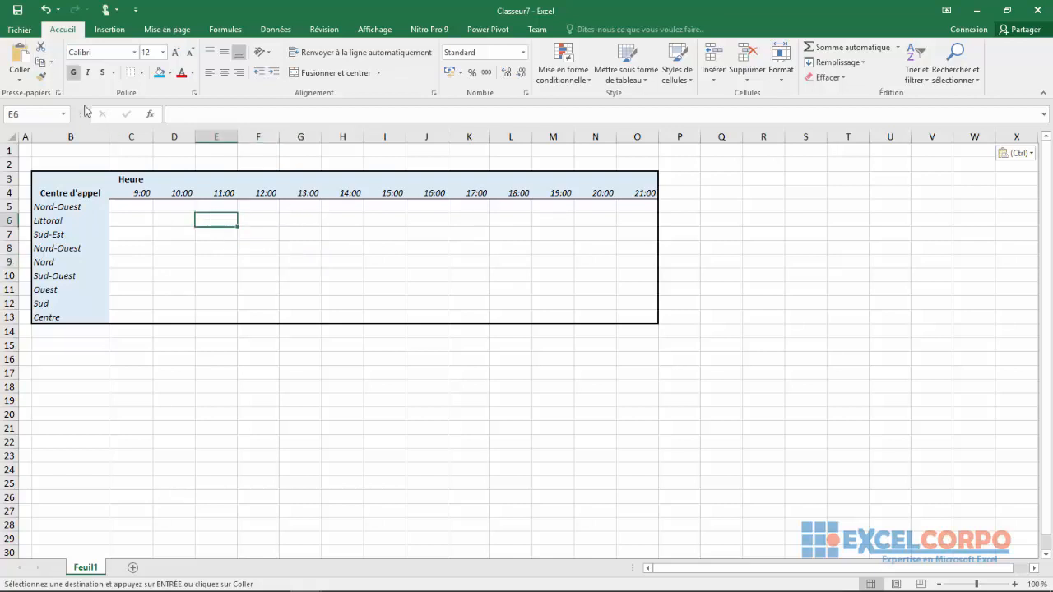
- Start saving a copy of the new workbook and change its file name to Modèles Officiel
{"action": "left_click", "coordinate": [19, 30]}
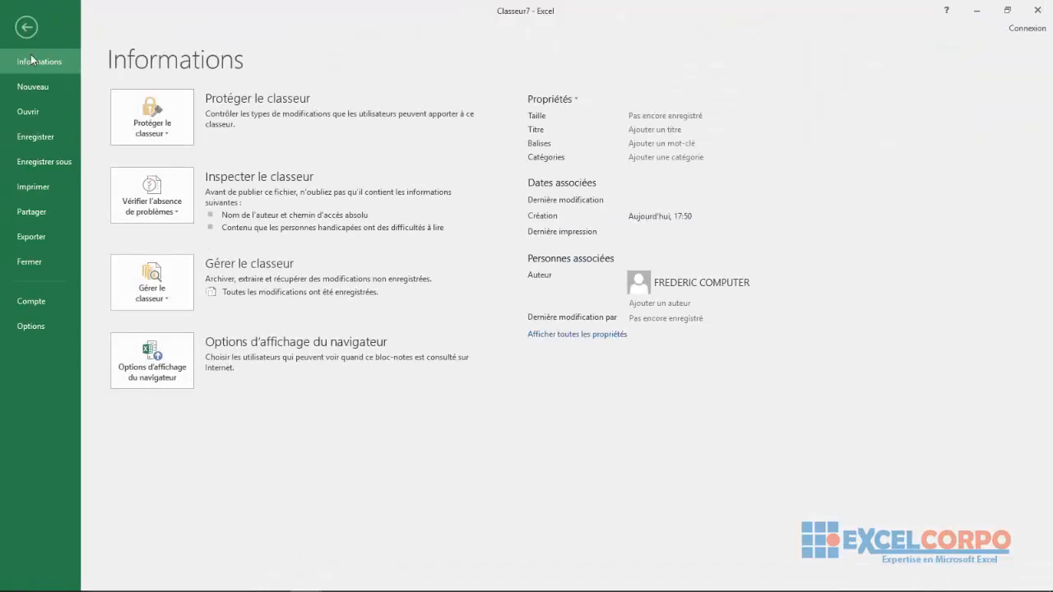
{"action": "left_click", "coordinate": [48, 159]}
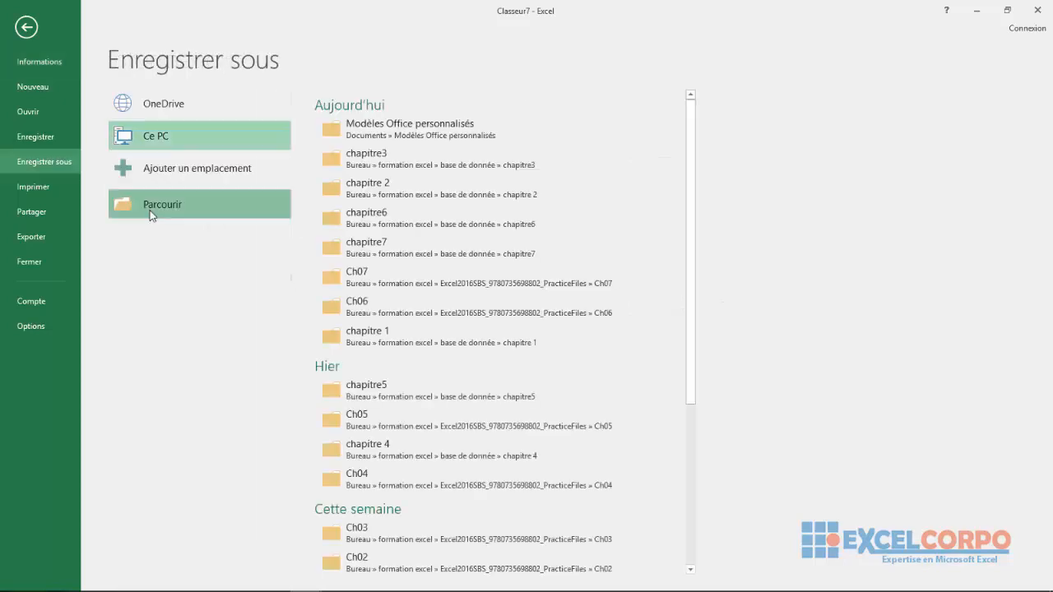
{"action": "left_click", "coordinate": [162, 207]}
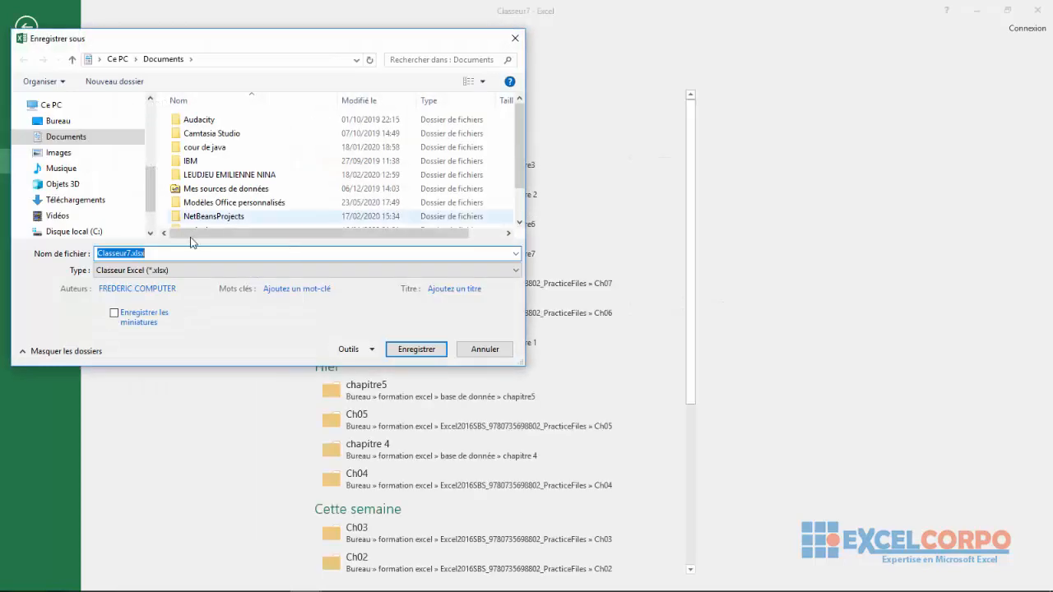
{"action": "left_click", "coordinate": [156, 252]}
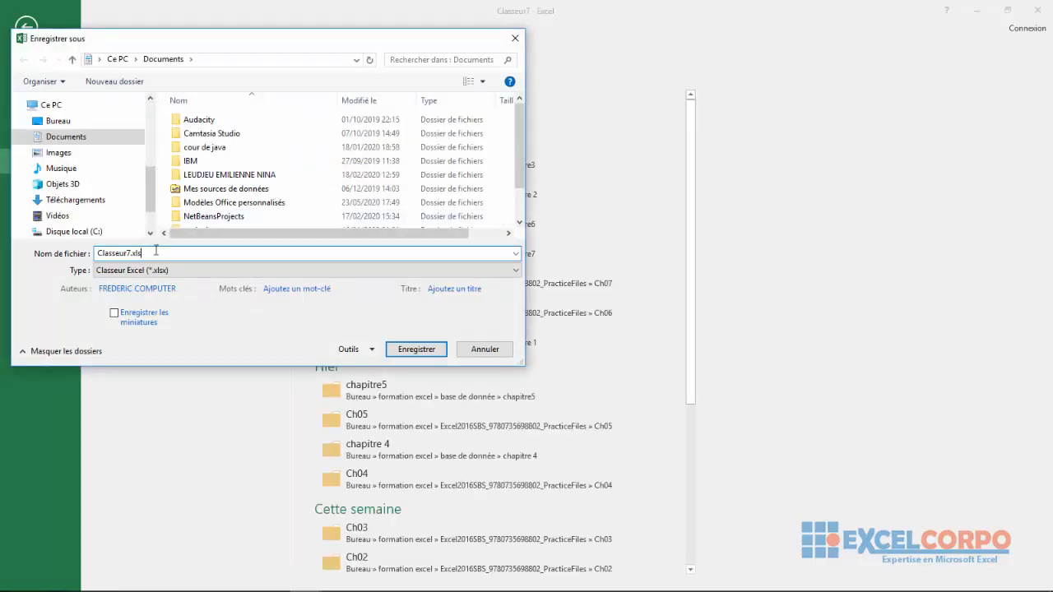
{"action": "key", "text": "BackSpace"}
{"action": "key", "text": "BackSpace"}
{"action": "key", "text": "BackSpace"}
{"action": "key", "text": "BackSpace"}
{"action": "key", "text": "BackSpace"}
{"action": "key", "text": "BackSpace"}
{"action": "key", "text": "BackSpace"}
{"action": "key", "text": "BackSpace"}
{"action": "key", "text": "BackSpace"}
{"action": "key", "text": "BackSpace"}
{"action": "key", "text": "BackSpace"}
{"action": "key", "text": "BackSpace"}
{"action": "type", "text": "M"}
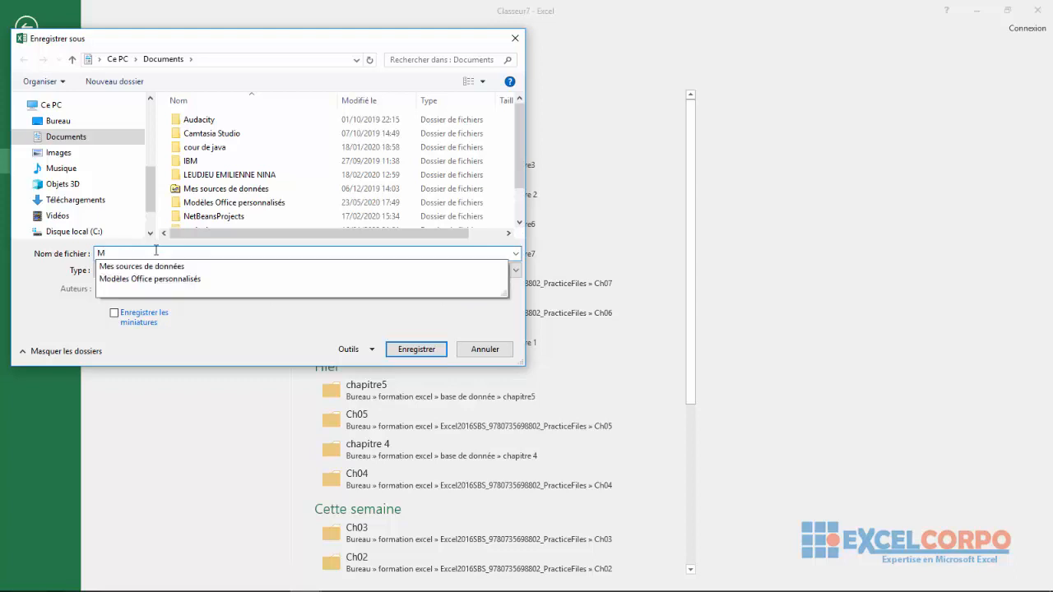
{"action": "type", "text": "o"}
{"action": "type", "text": "n"}
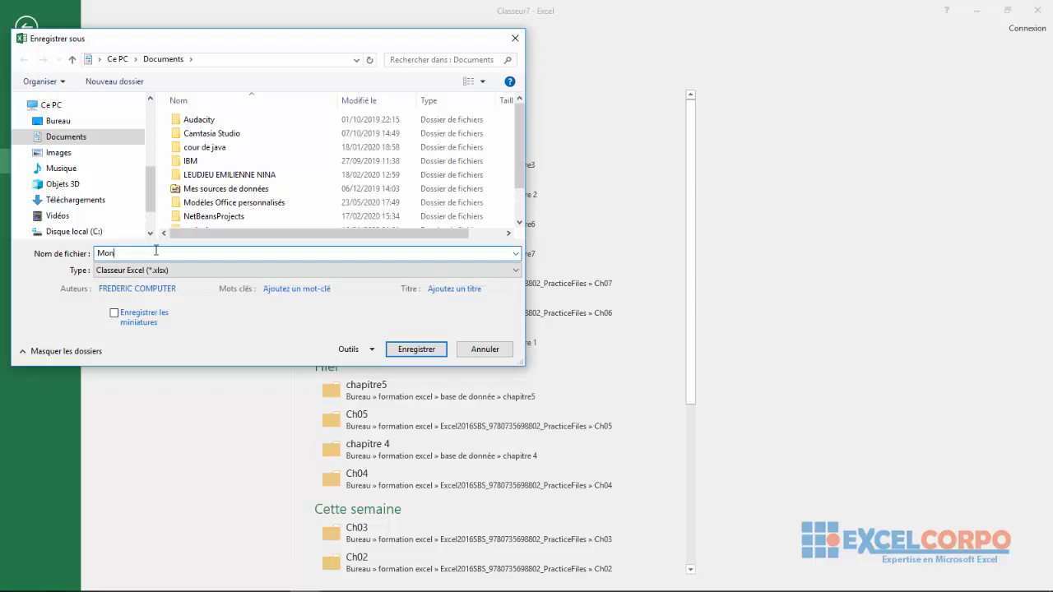
{"action": "key", "text": "BackSpace"}
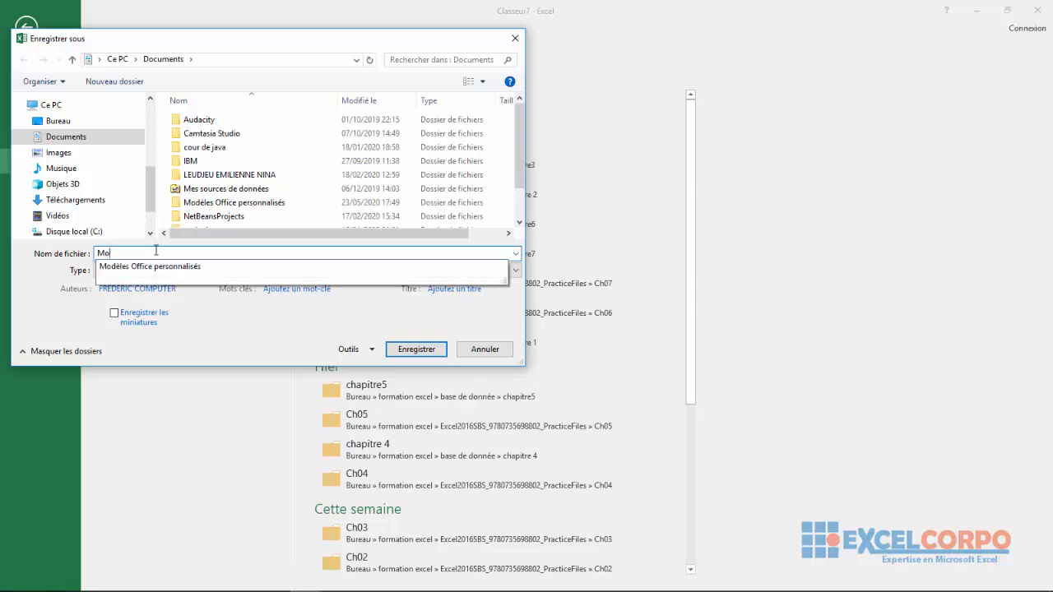
{"action": "key", "text": "BackSpace"}
{"action": "type", "text": "odèles Officiel"}
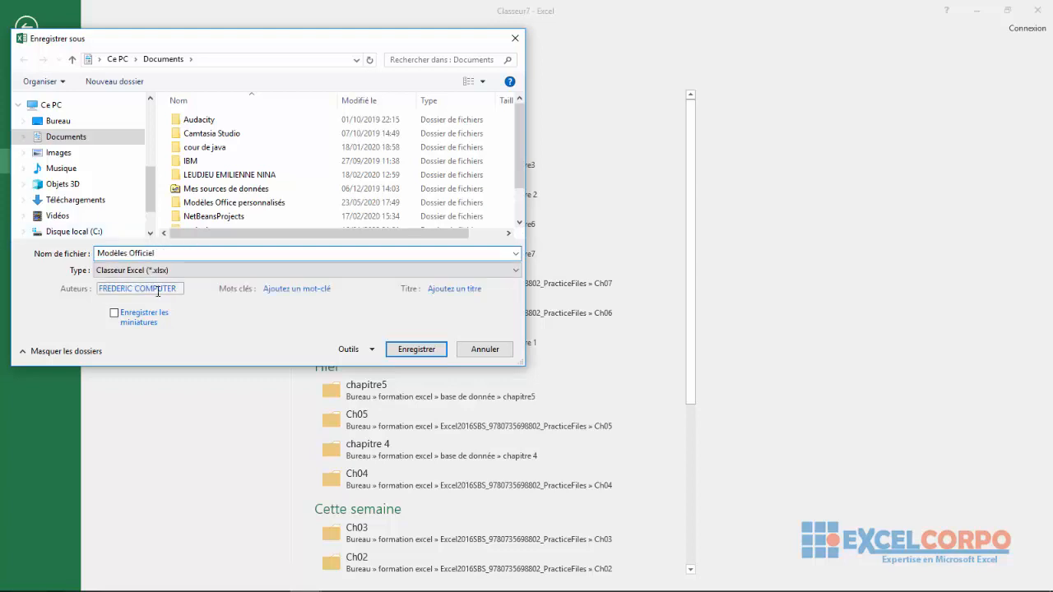
- Set the file type to Modèle Excel (*.xltx) and save the template in Modèles Office personnalisés
{"action": "left_click", "coordinate": [516, 270]}
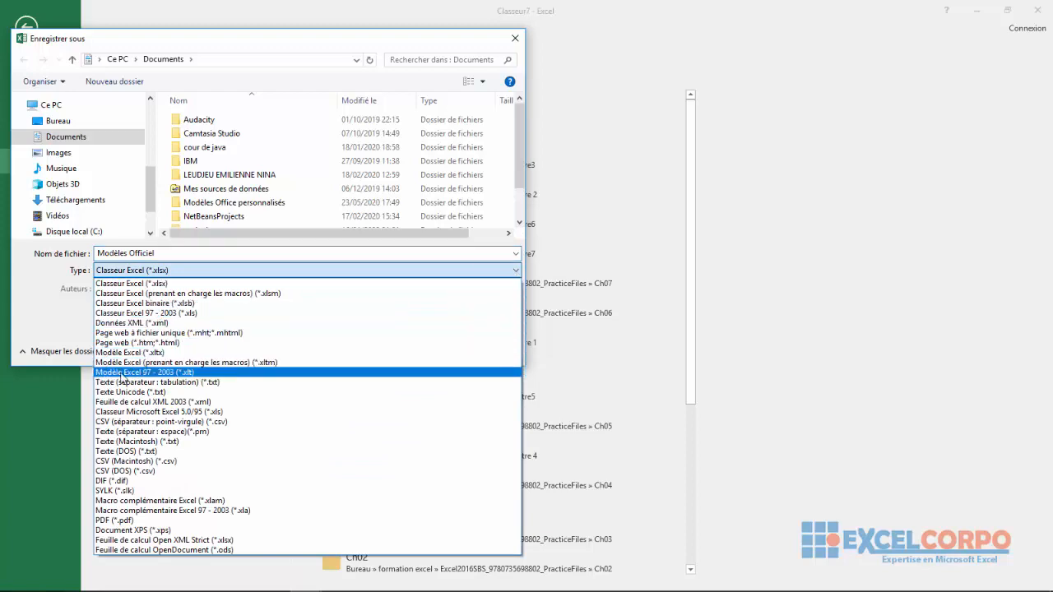
{"action": "left_click", "coordinate": [125, 360]}
{"action": "left_click", "coordinate": [408, 324]}
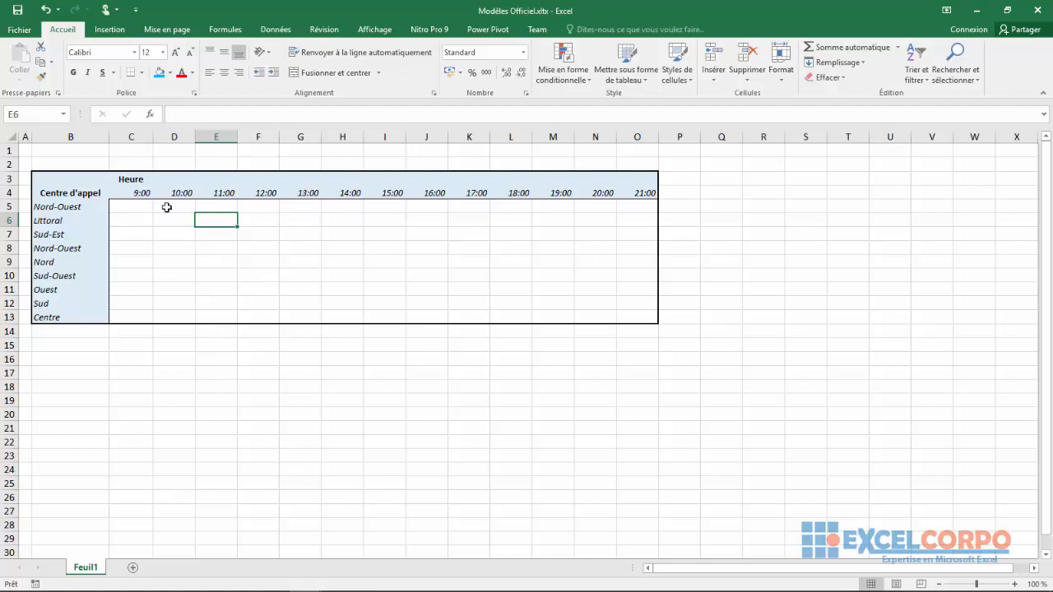
- Try to create a new workbook from the personal template Modèles Officiel
{"action": "left_click", "coordinate": [18, 29]}
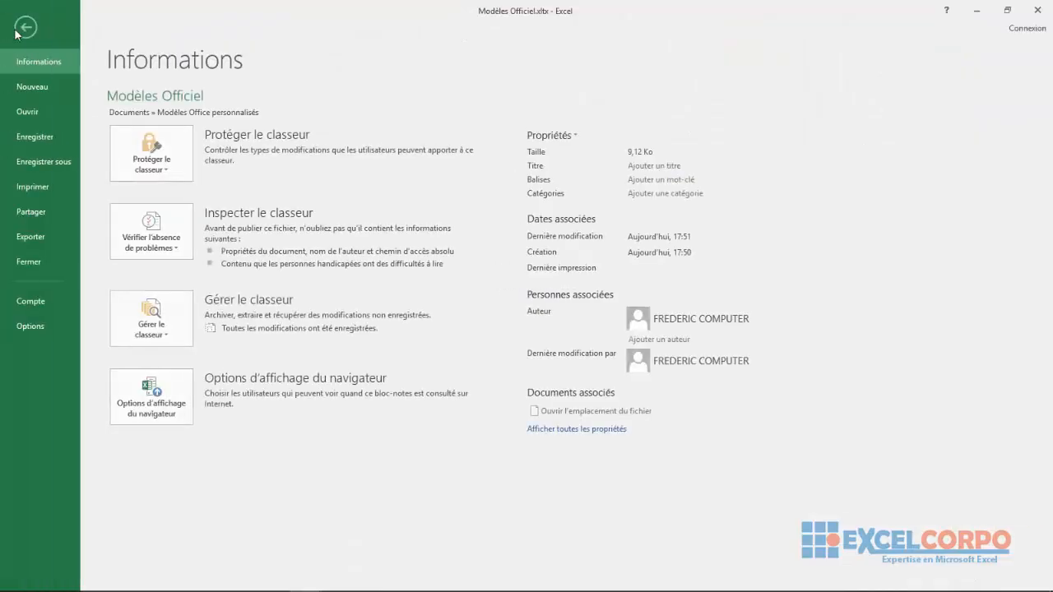
{"action": "left_click", "coordinate": [28, 86]}
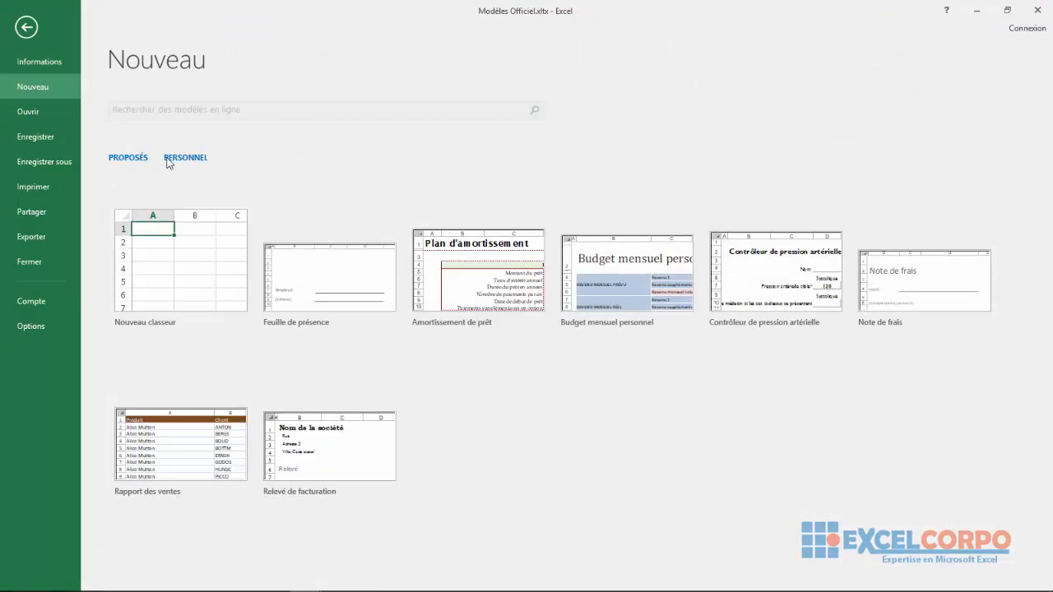
{"action": "left_click", "coordinate": [169, 158]}
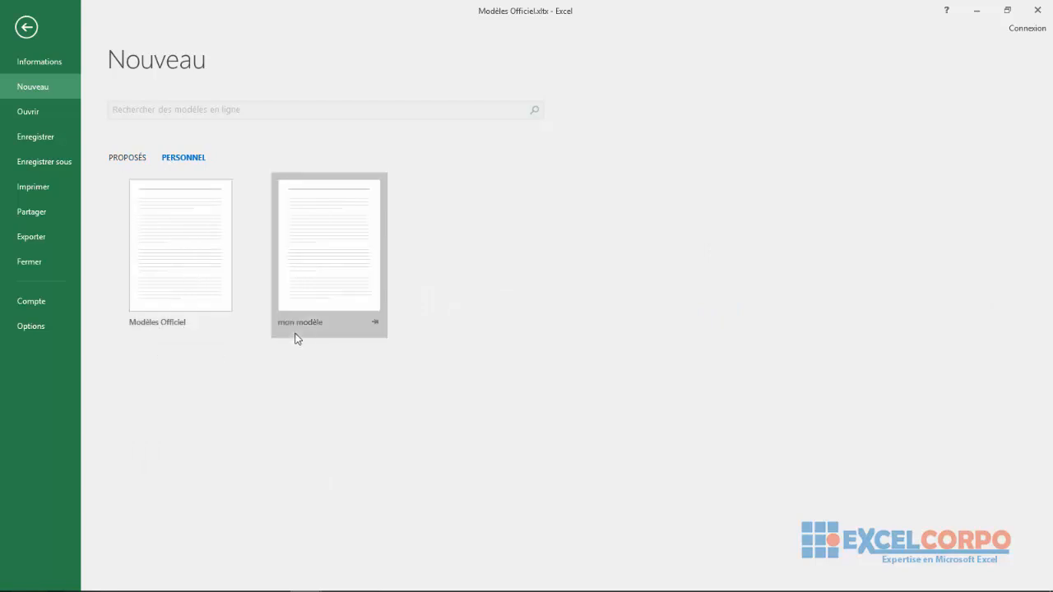
{"action": "left_click", "coordinate": [181, 285]}
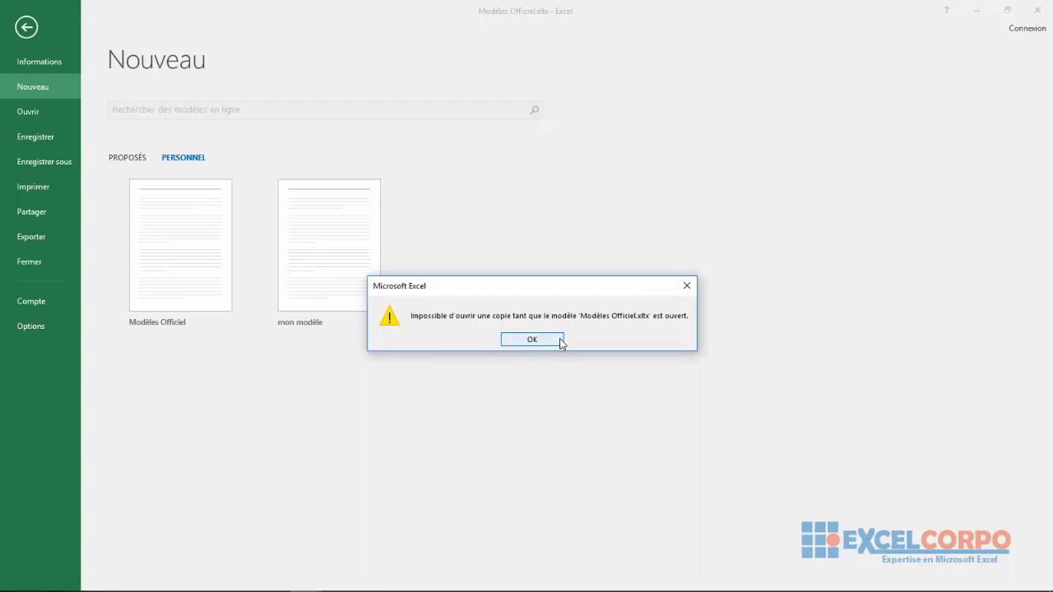
{"action": "left_click", "coordinate": [532, 339]}
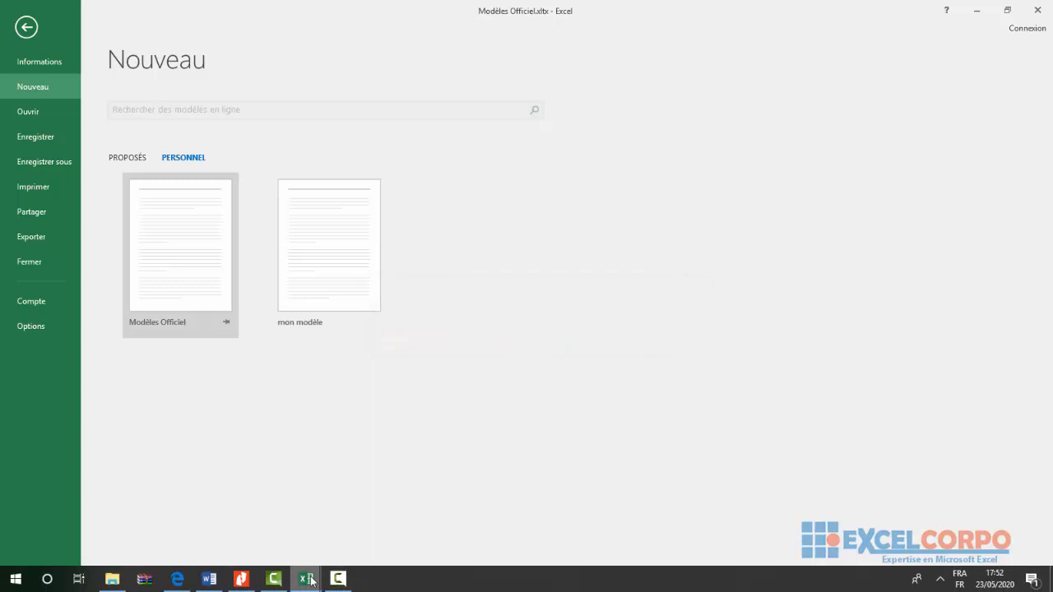
- Close the open Modèles Officiel.xltx file and return to the modèle sheet of mon modèle.xltx
{"action": "mouse_move", "coordinate": [310, 580]}
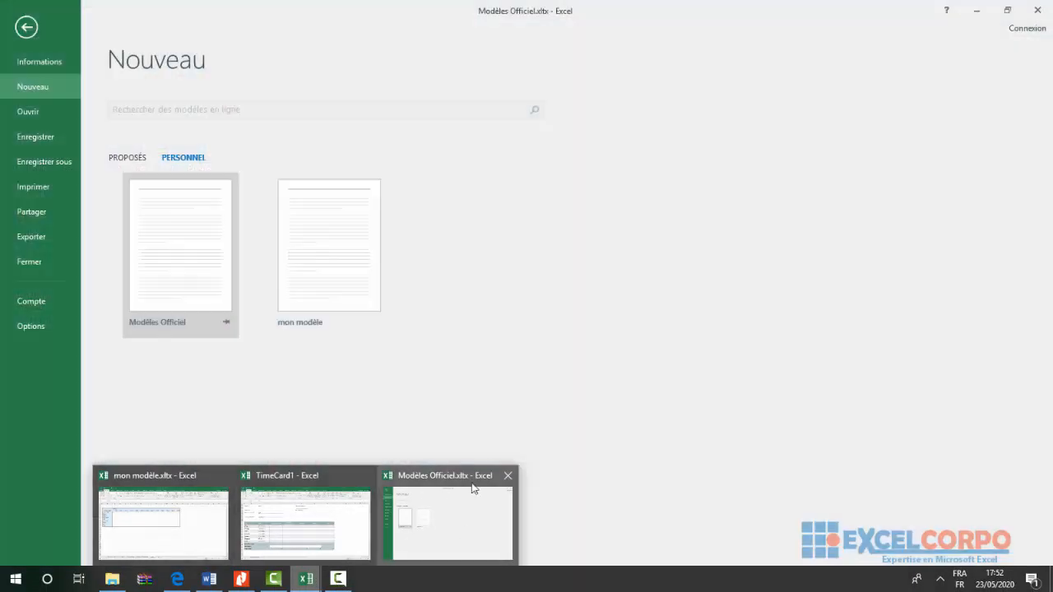
{"action": "left_click", "coordinate": [511, 476]}
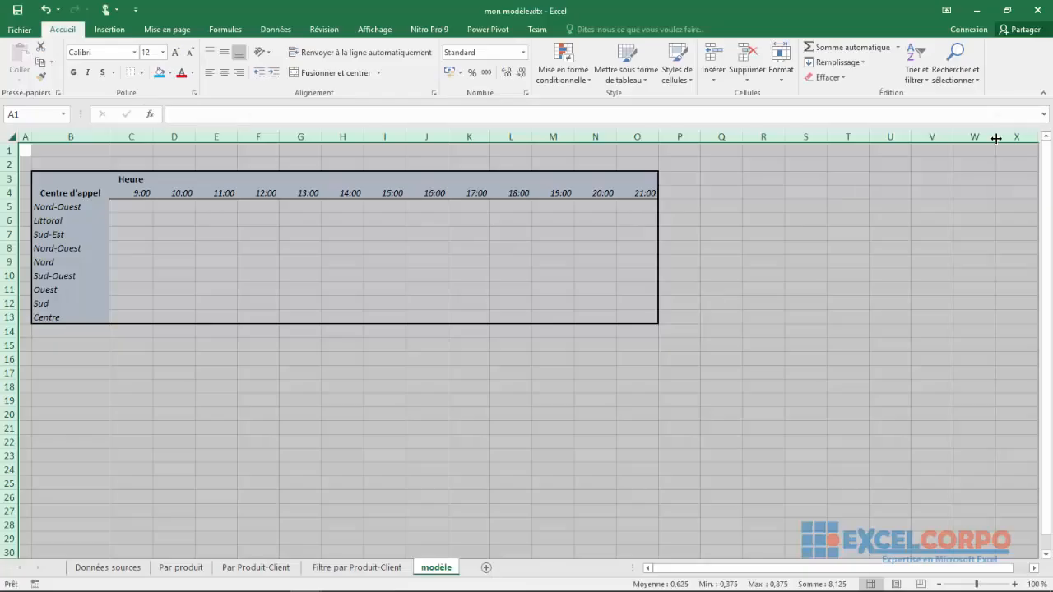
{"action": "left_click", "coordinate": [354, 567]}
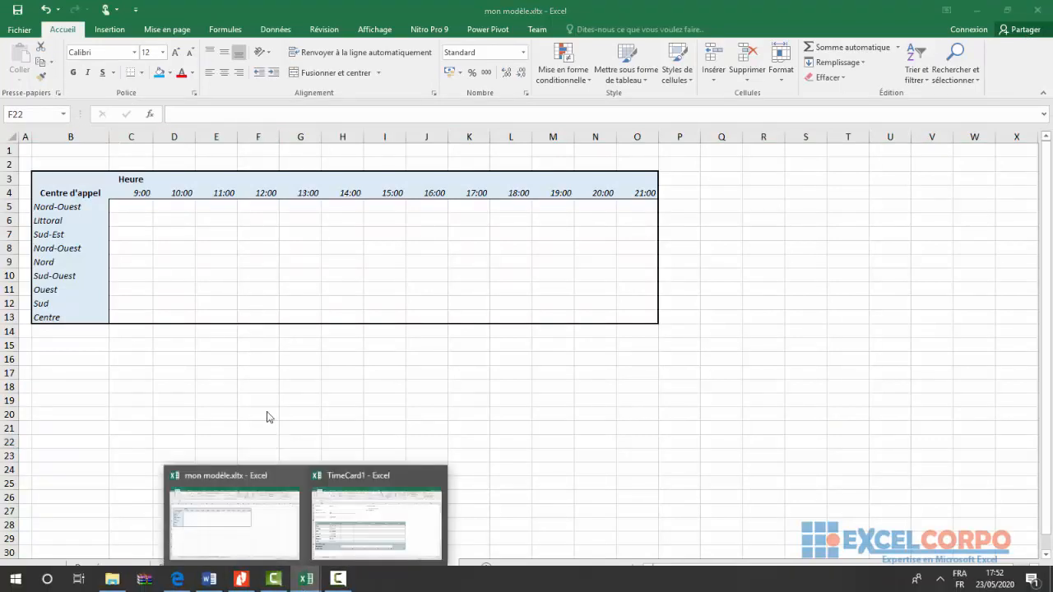
- Create a new workbook from the personal template Modèles Officiel and select cell C12
{"action": "left_click", "coordinate": [22, 30]}
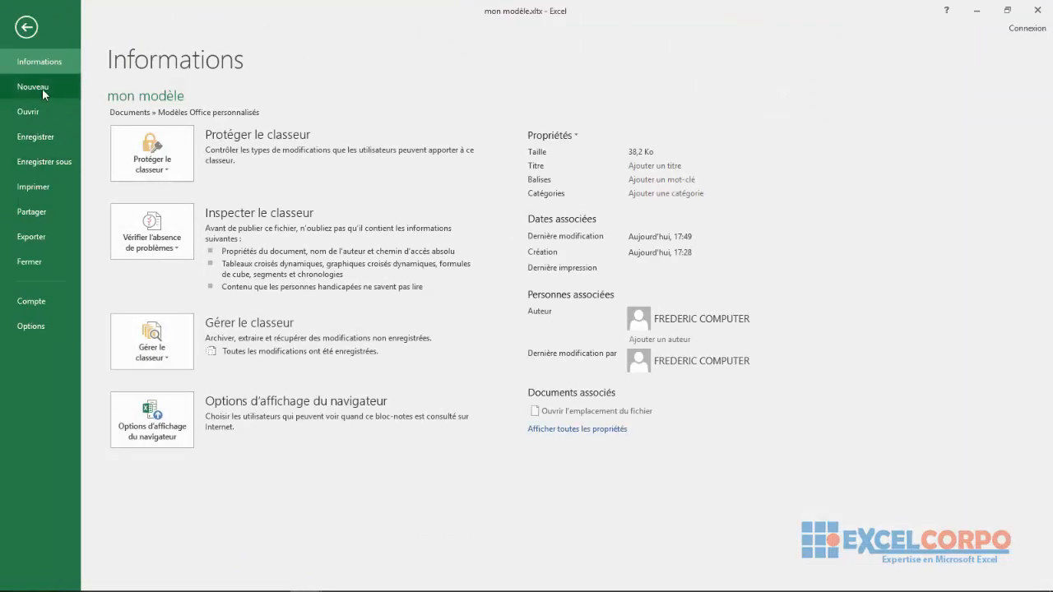
{"action": "left_click", "coordinate": [42, 88]}
{"action": "left_click", "coordinate": [189, 157]}
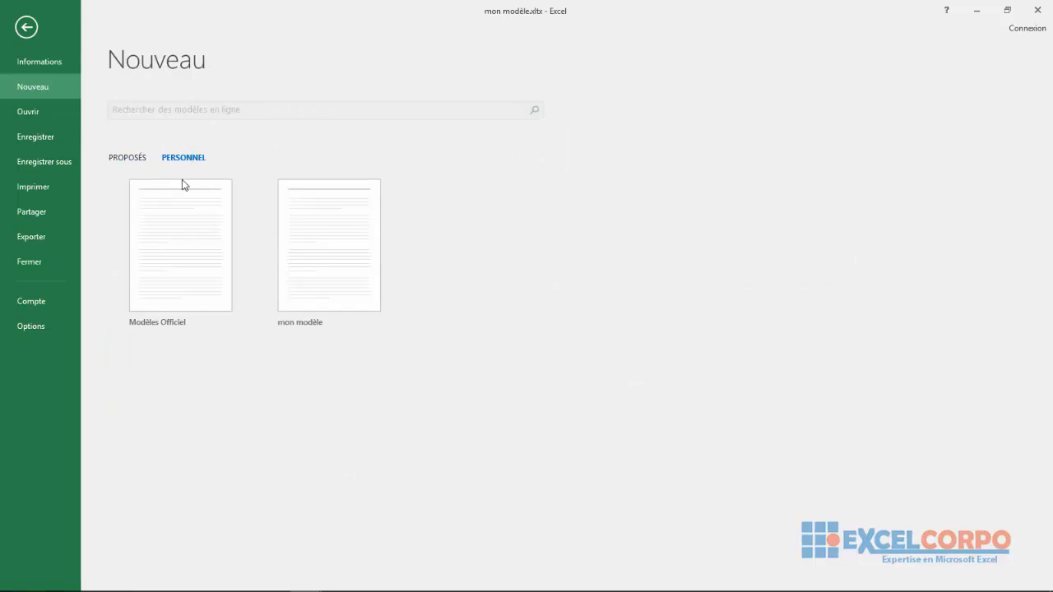
{"action": "left_click", "coordinate": [195, 278]}
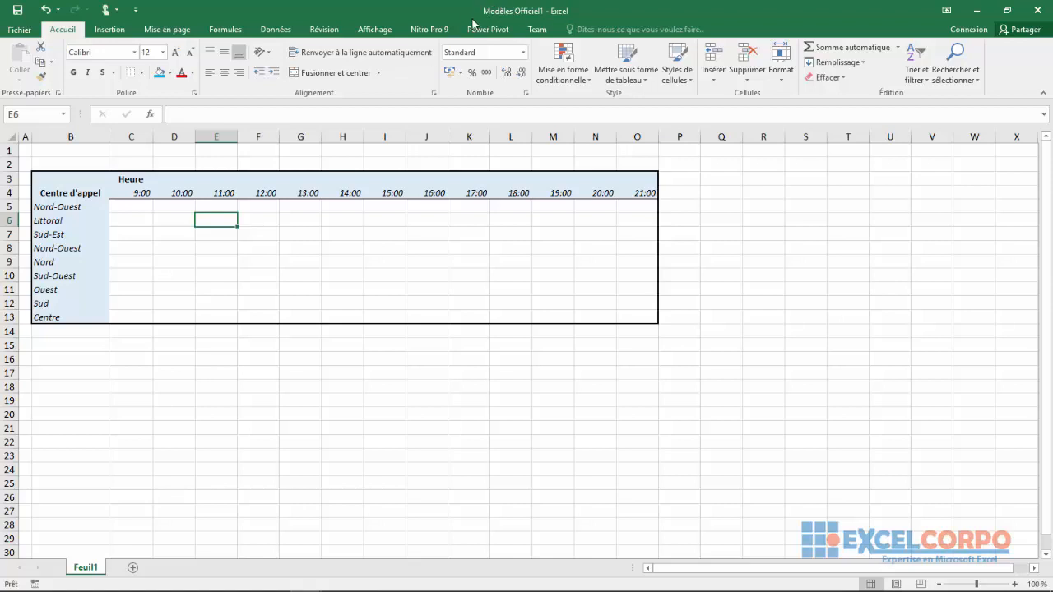
{"action": "left_click", "coordinate": [151, 298]}
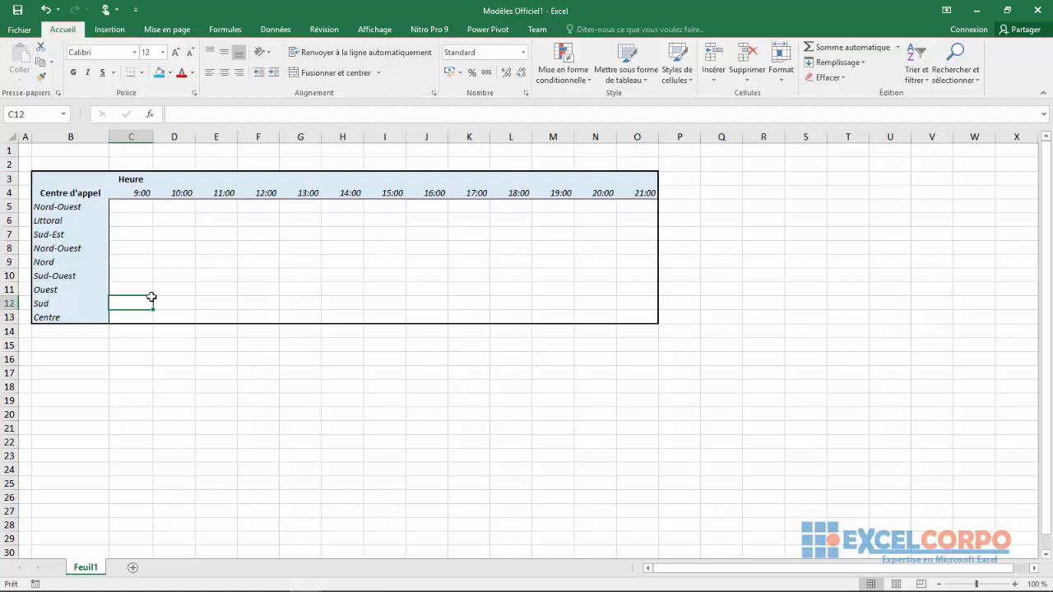
- Save the workbook as Modèles Officiel1 in the macro-enabled template format, Modèle Excel (prenant en charge les macros) (*.xltm)
{"action": "left_click", "coordinate": [18, 30]}
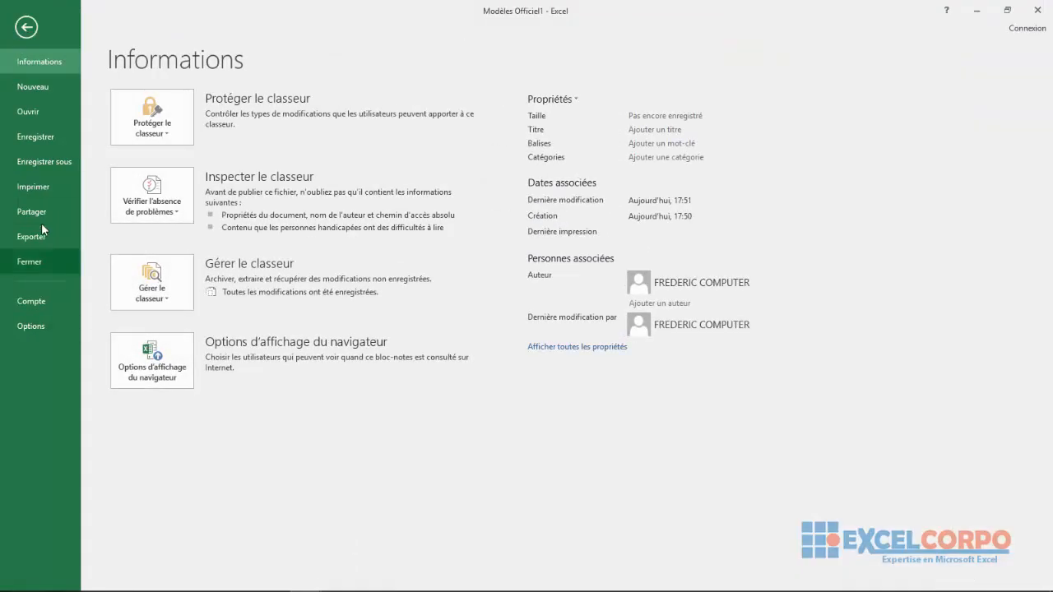
{"action": "left_click", "coordinate": [40, 162]}
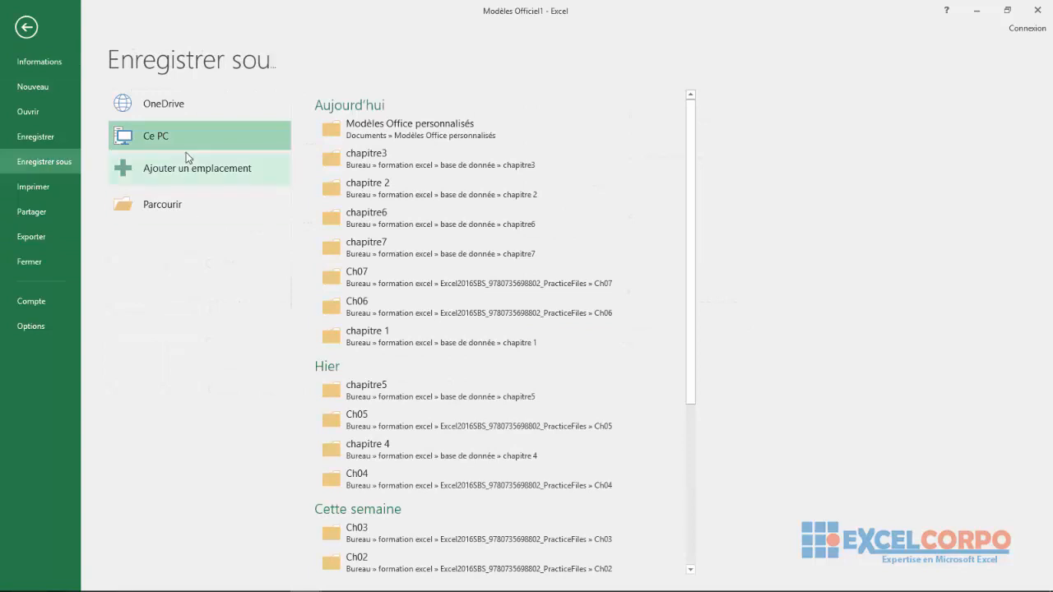
{"action": "left_click", "coordinate": [176, 207]}
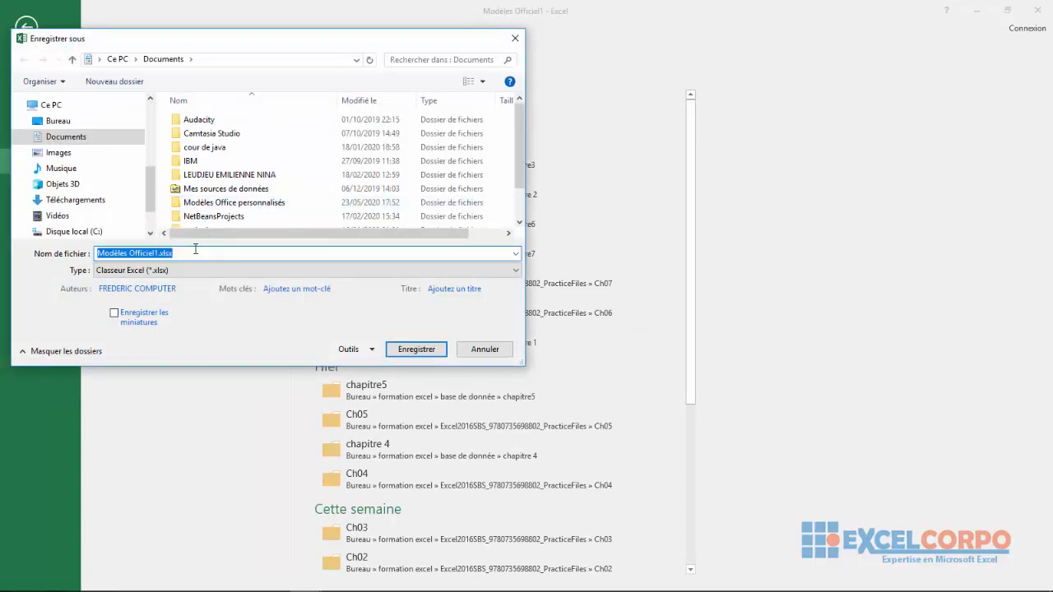
{"action": "left_click", "coordinate": [195, 249]}
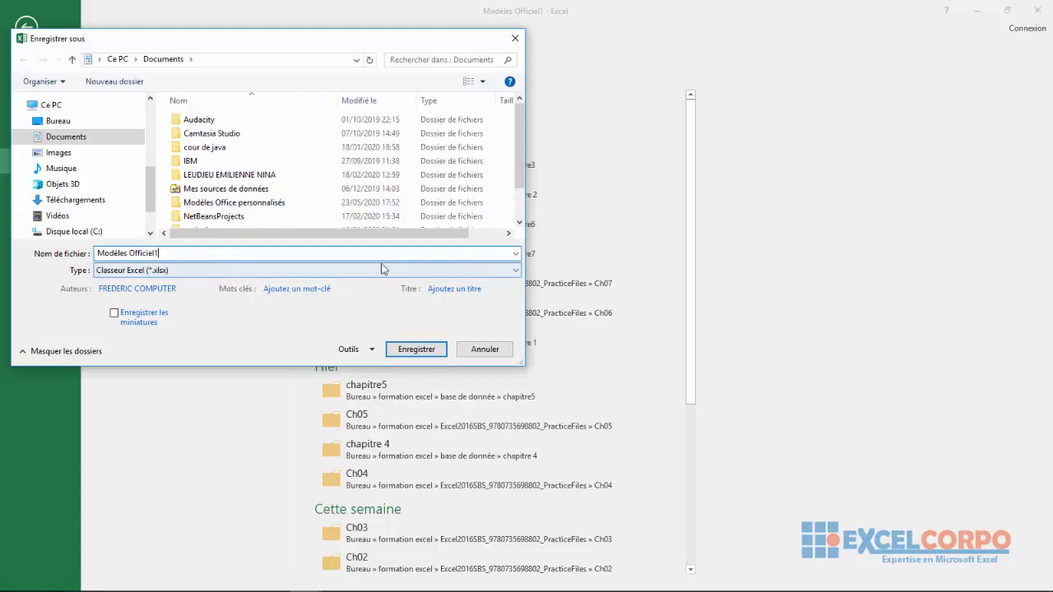
{"action": "left_click", "coordinate": [516, 270]}
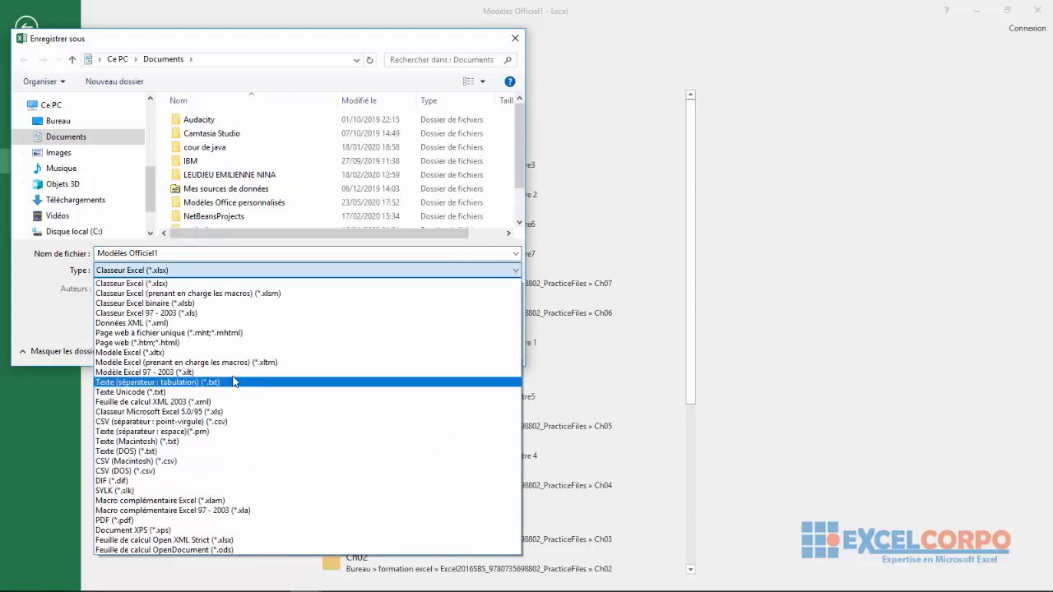
{"action": "left_click", "coordinate": [149, 362]}
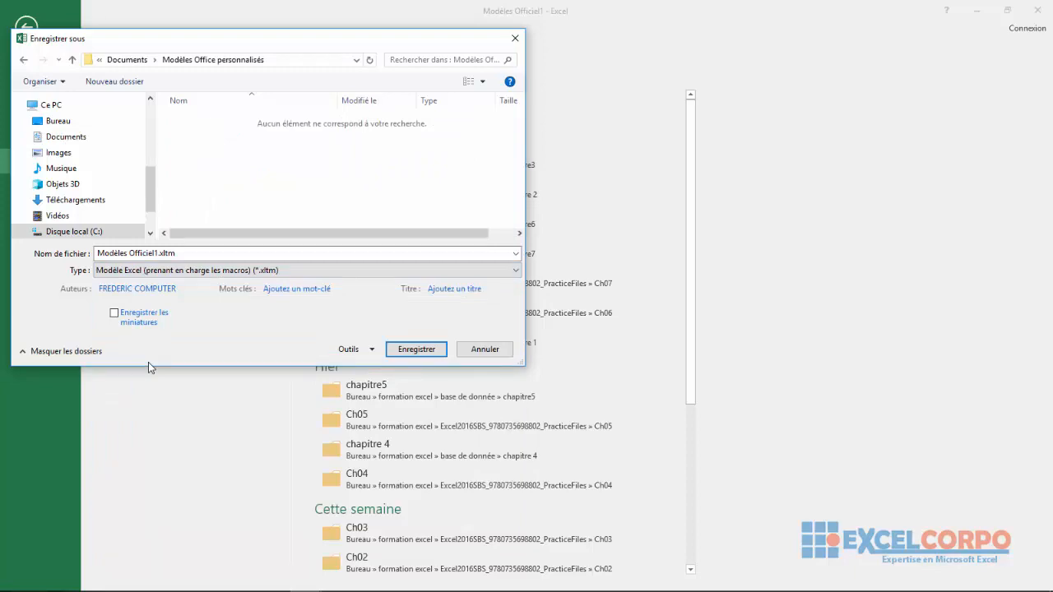
{"action": "left_click", "coordinate": [403, 351]}
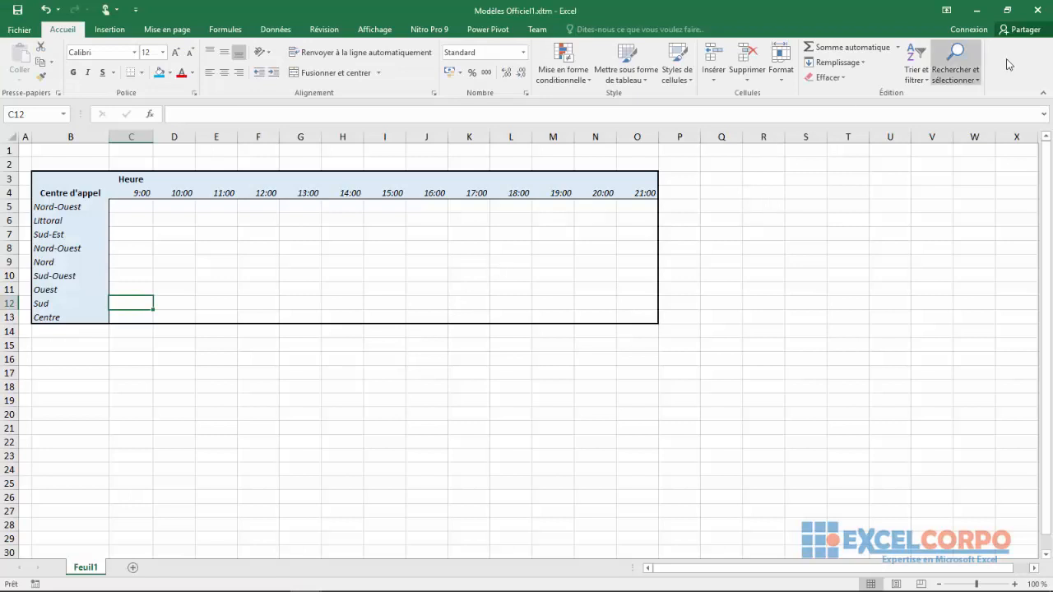
- Close the macro-enabled template file and create a new workbook from the personal template Modèles Officiel1
{"action": "left_click", "coordinate": [1036, 8]}
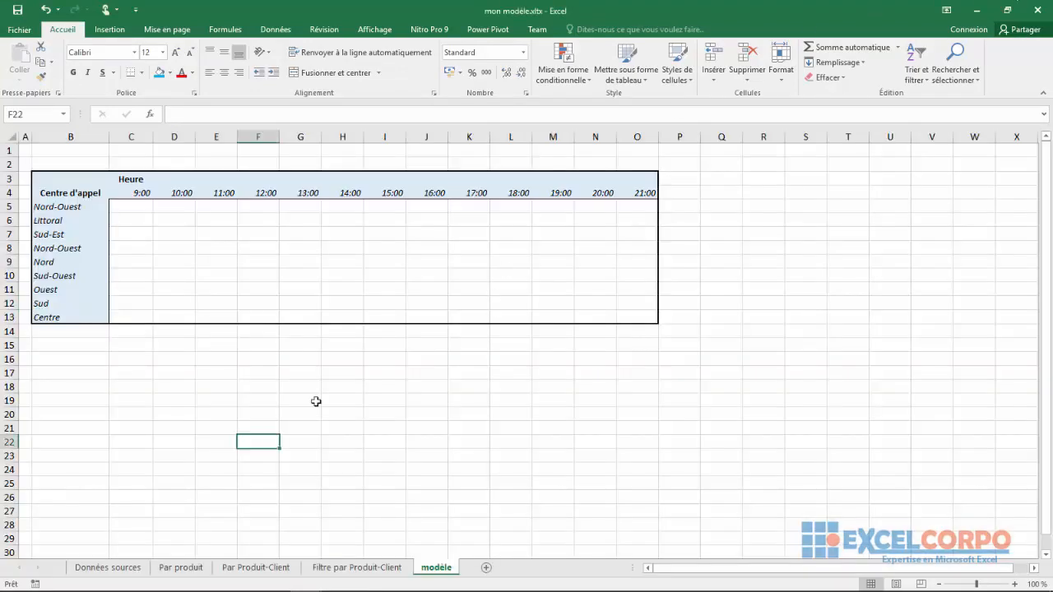
{"action": "left_click", "coordinate": [227, 384]}
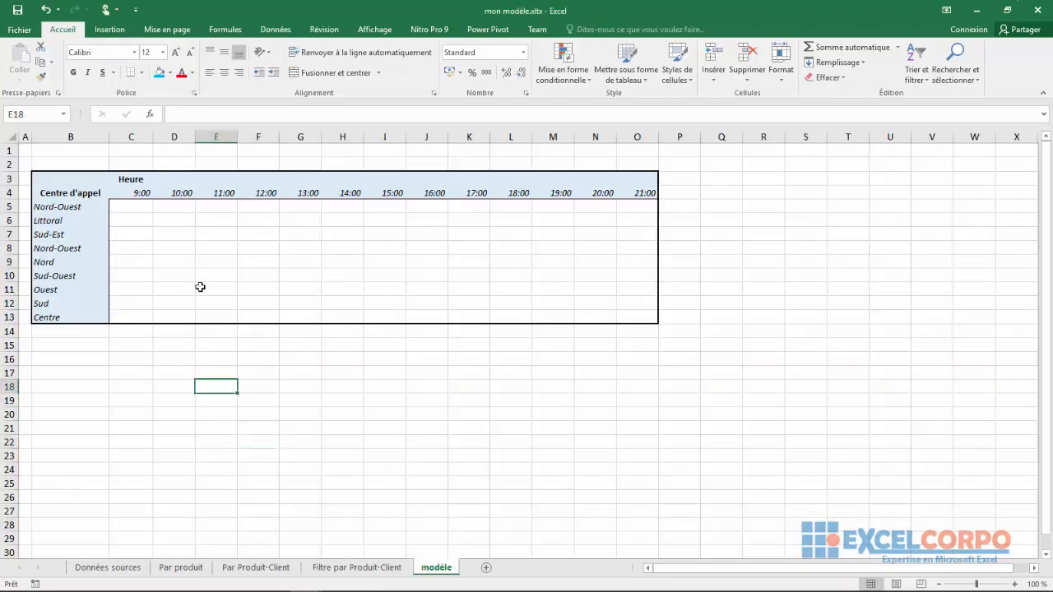
{"action": "left_click", "coordinate": [27, 28]}
{"action": "left_click", "coordinate": [37, 89]}
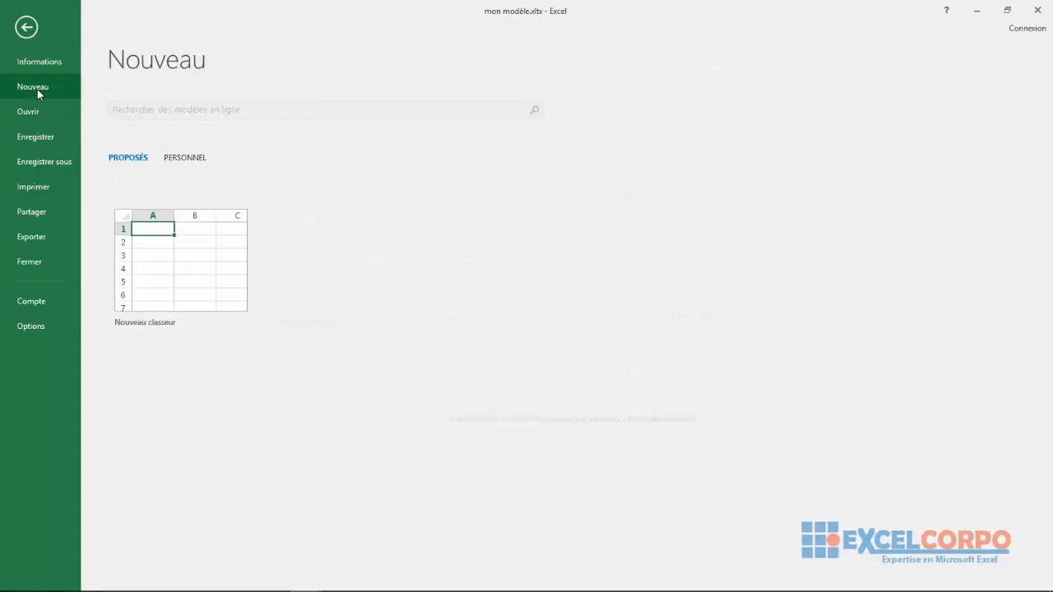
{"action": "left_click", "coordinate": [188, 156]}
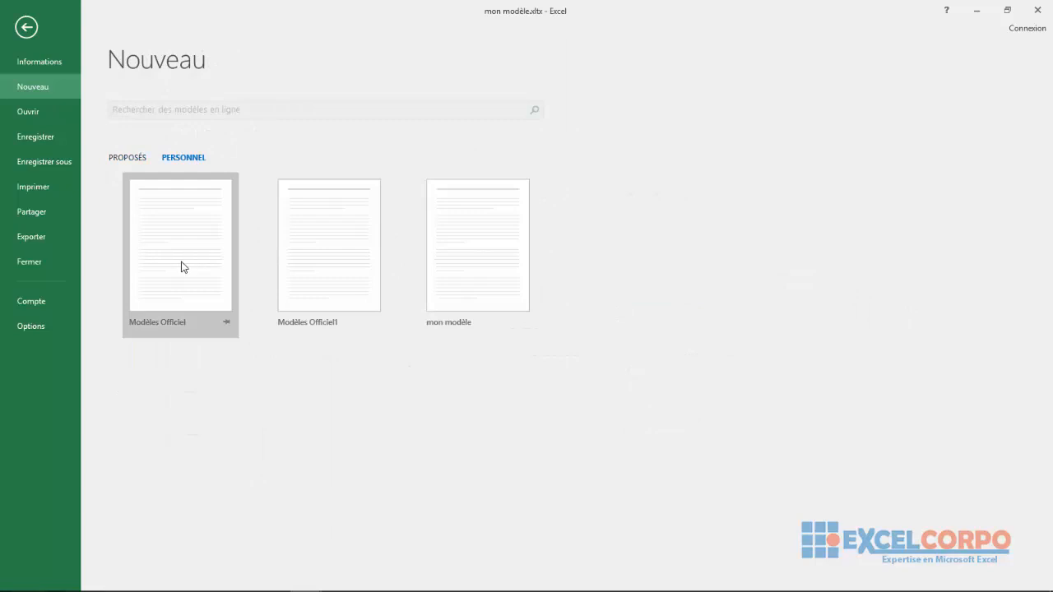
{"action": "left_click", "coordinate": [322, 266]}
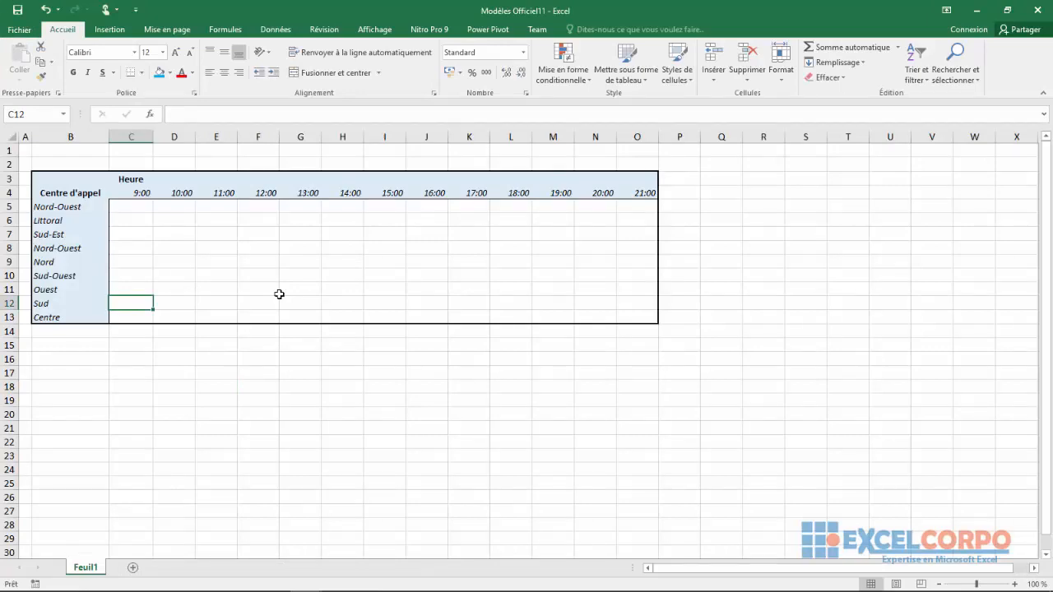
- Create another new workbook, this time from the standard personal template Modèles Officiel
{"action": "left_click", "coordinate": [20, 30]}
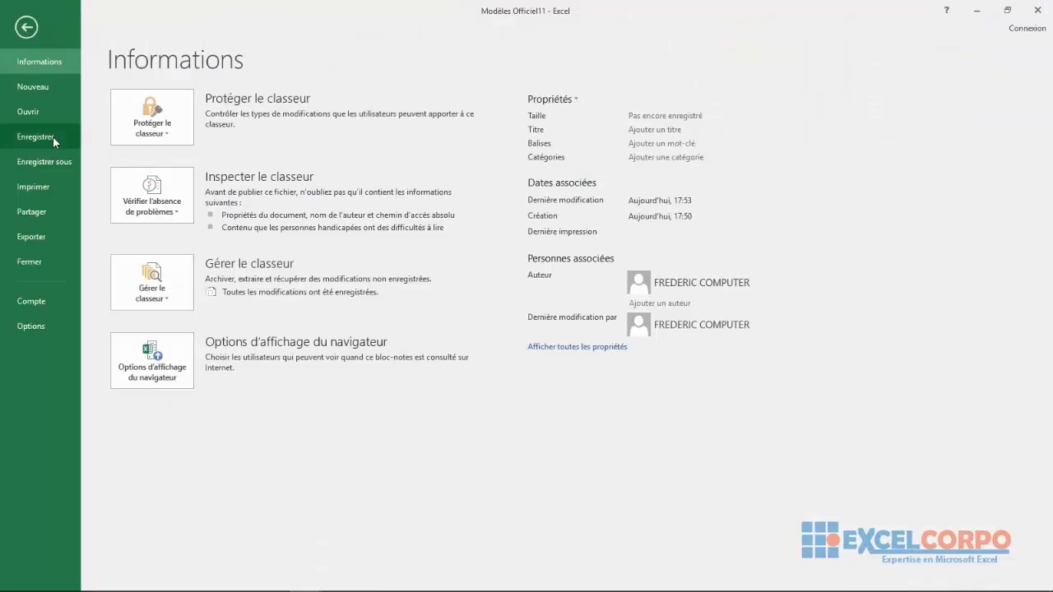
{"action": "left_click", "coordinate": [40, 84]}
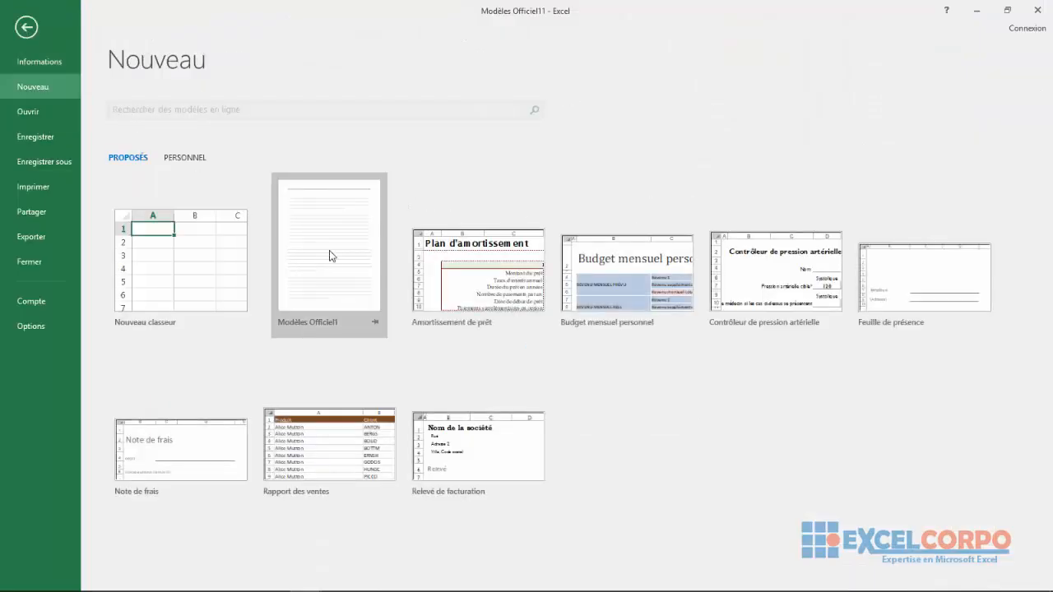
{"action": "left_click", "coordinate": [195, 161]}
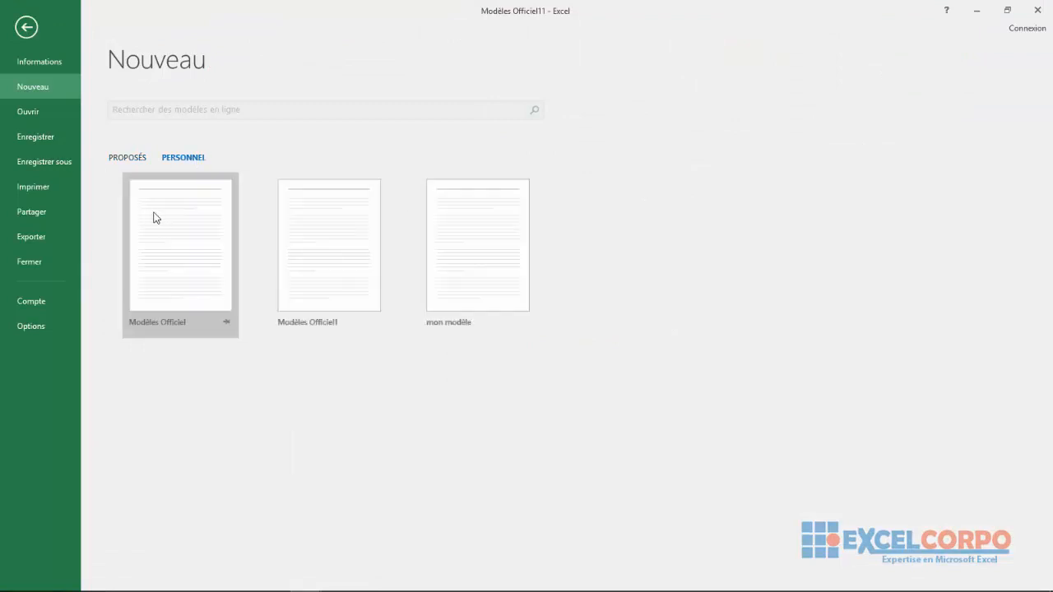
{"action": "left_click", "coordinate": [148, 240]}
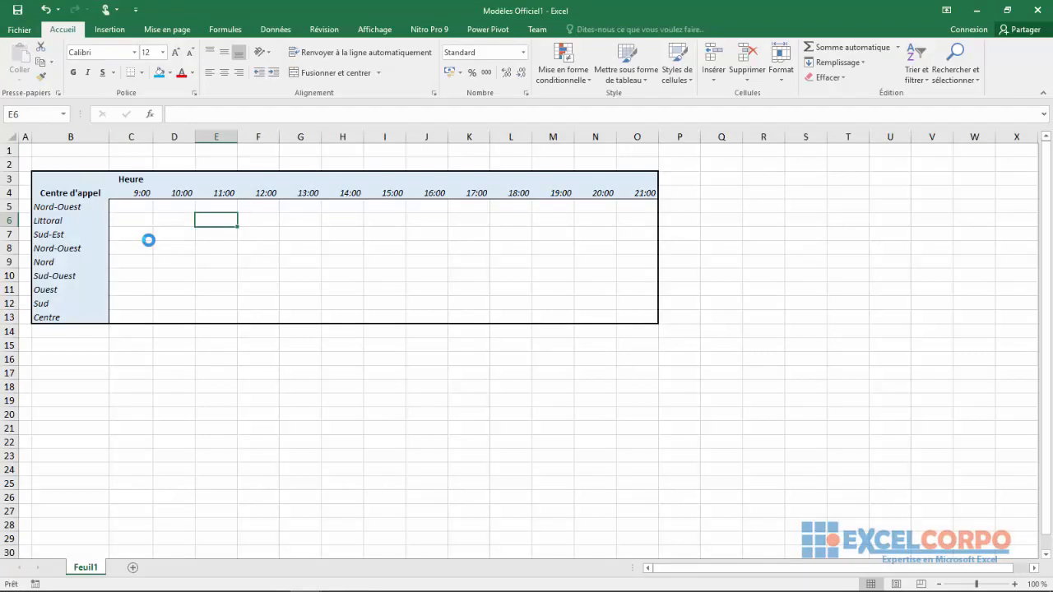
- Switch to the Modèles Officiel11 workbook and select cell G15 below the call-centre table
{"action": "left_click", "coordinate": [304, 582]}
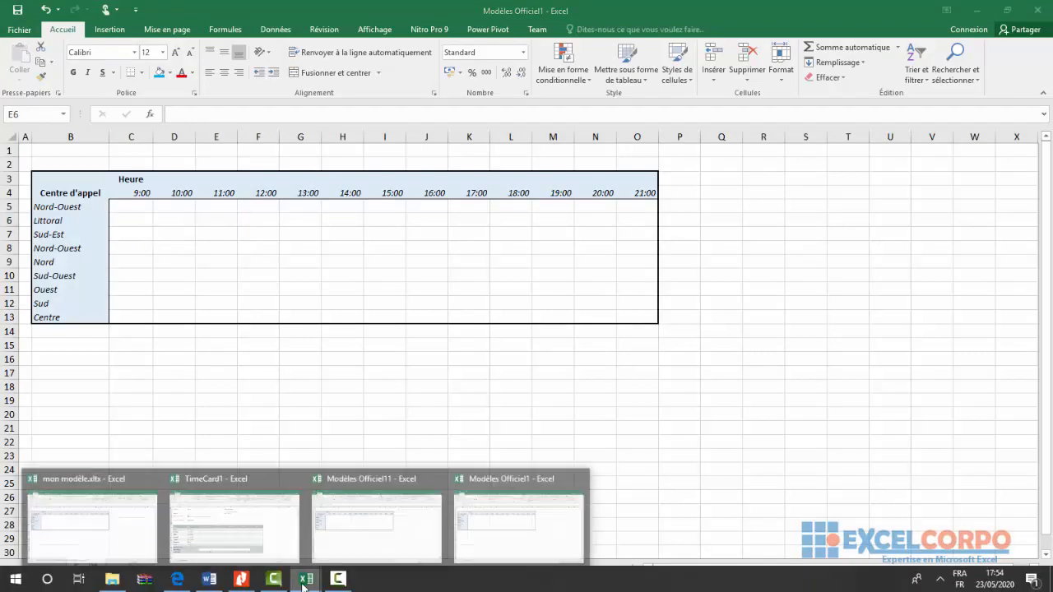
{"action": "left_click", "coordinate": [389, 518]}
{"action": "left_click", "coordinate": [307, 351]}
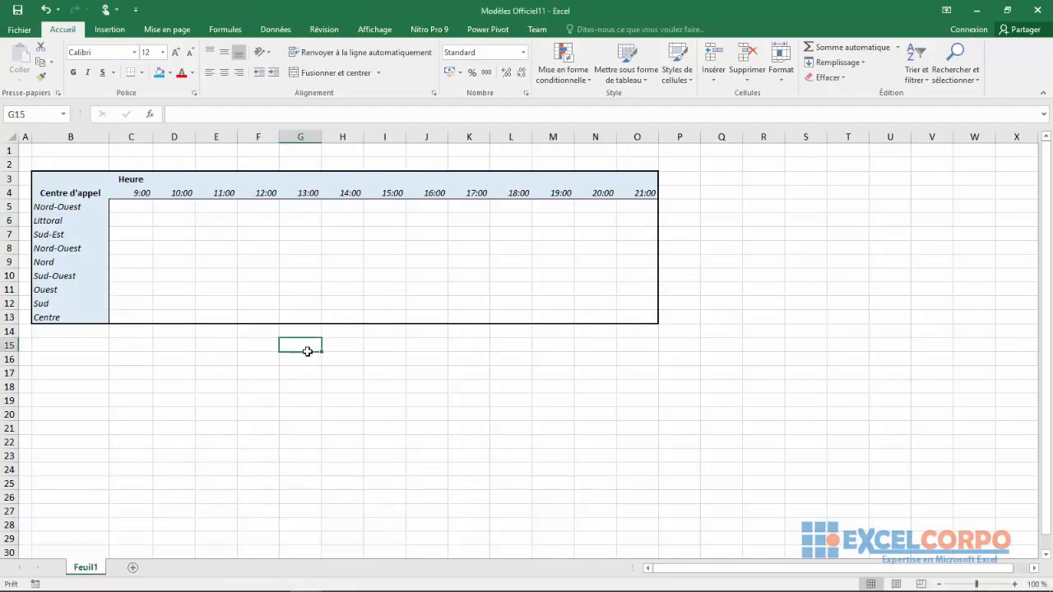